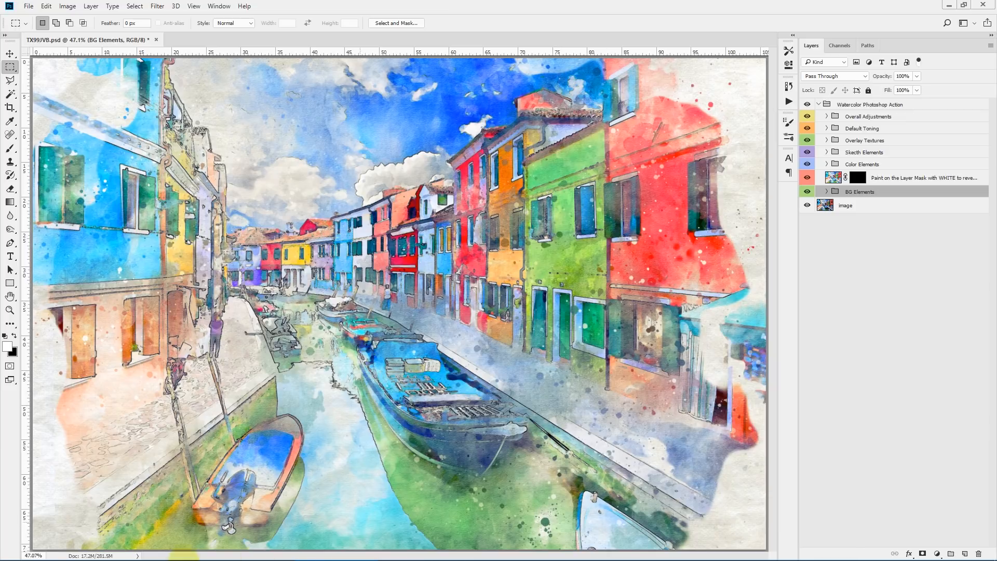
Switch to the test folder, view 1.jpg maximized and compare the cathedral and canal photos with their watercolor versions up to 4.jpg
left_click(251, 555)
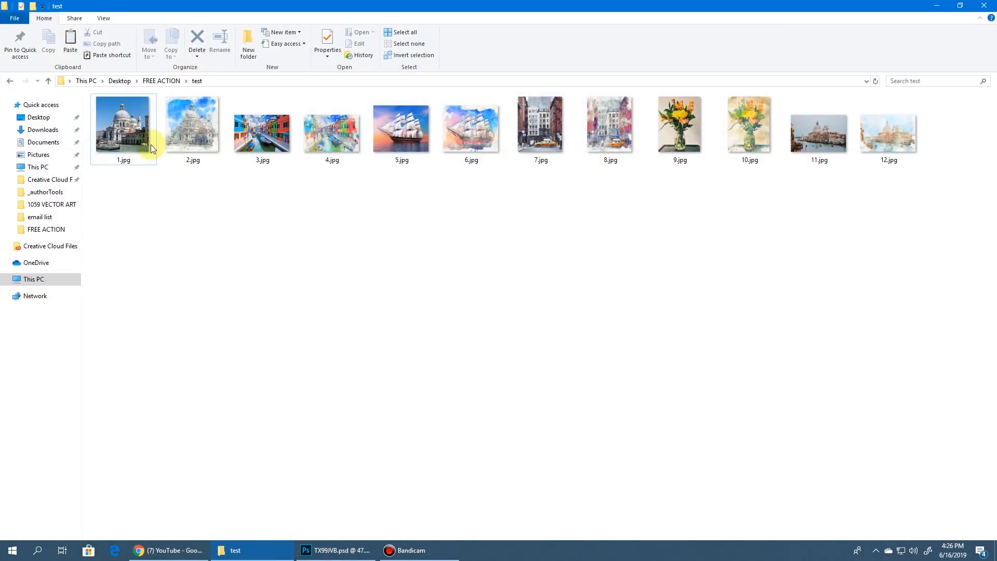
double_click(148, 128)
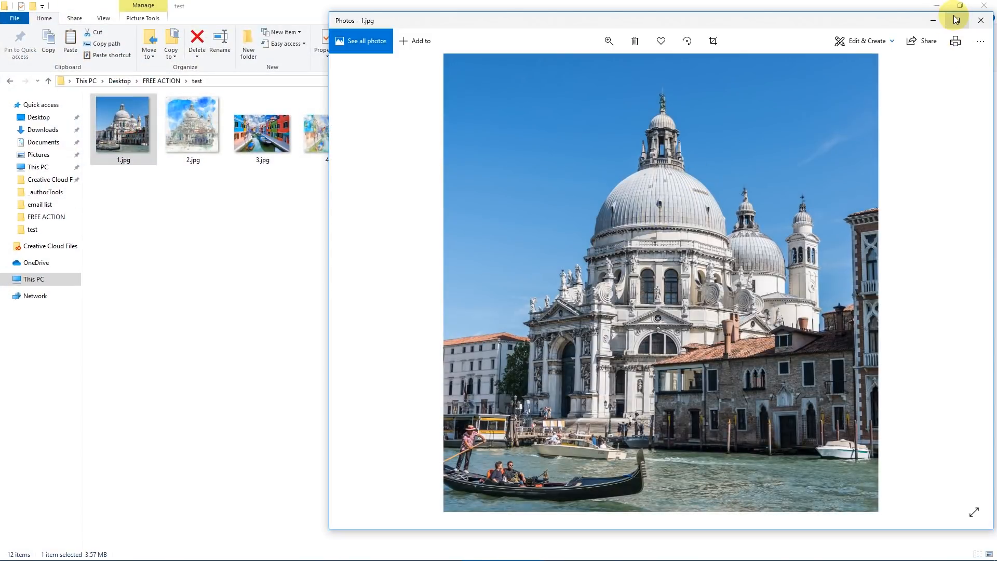
left_click(957, 20)
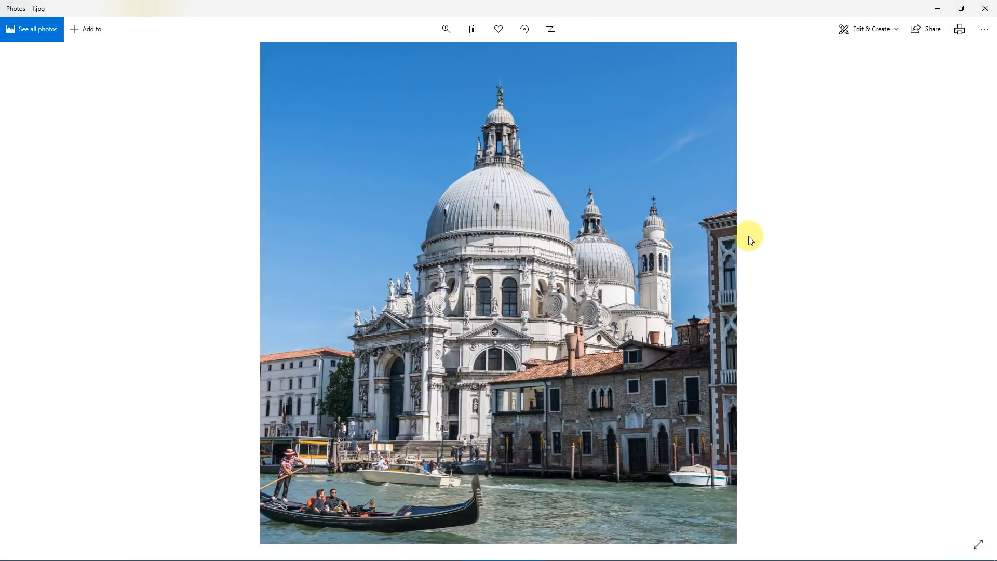
key("Right")
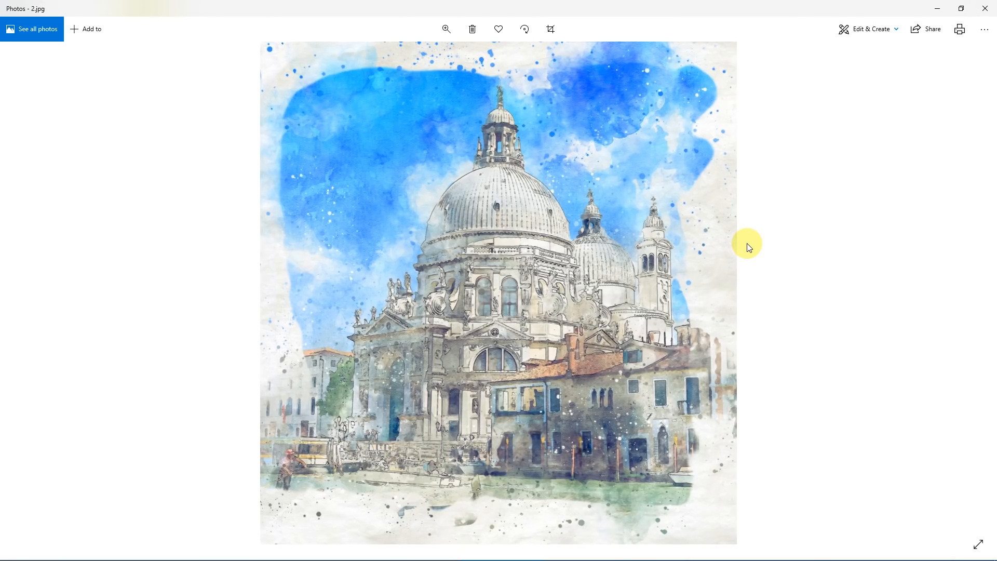
key("Right")
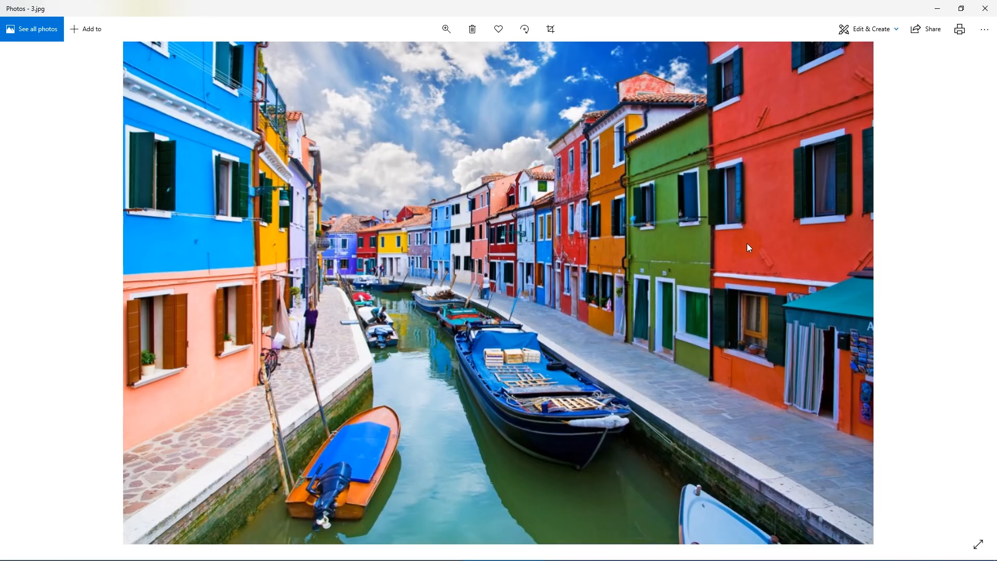
key("Right")
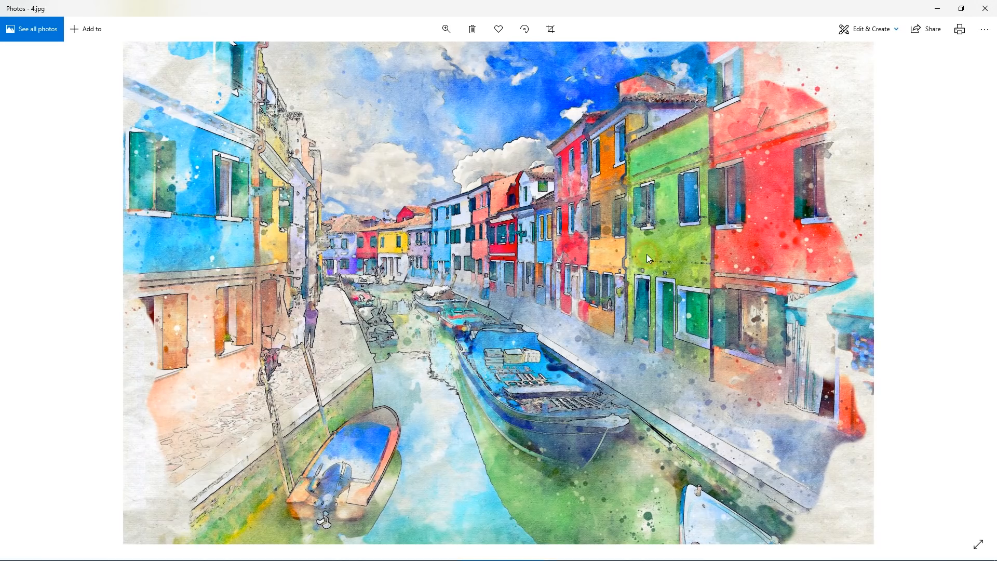
scroll(601, 260, "up", 2)
scroll(505, 231, "down", 3)
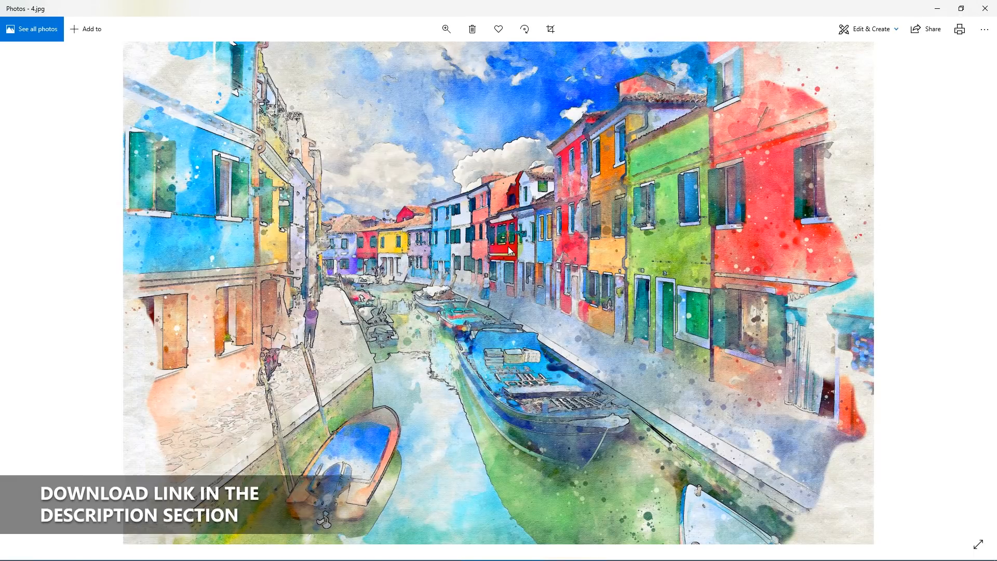
Compare the ship photo 5.jpg with its watercolor version 6.jpg, inspecting the sails and hull up close
key("Right")
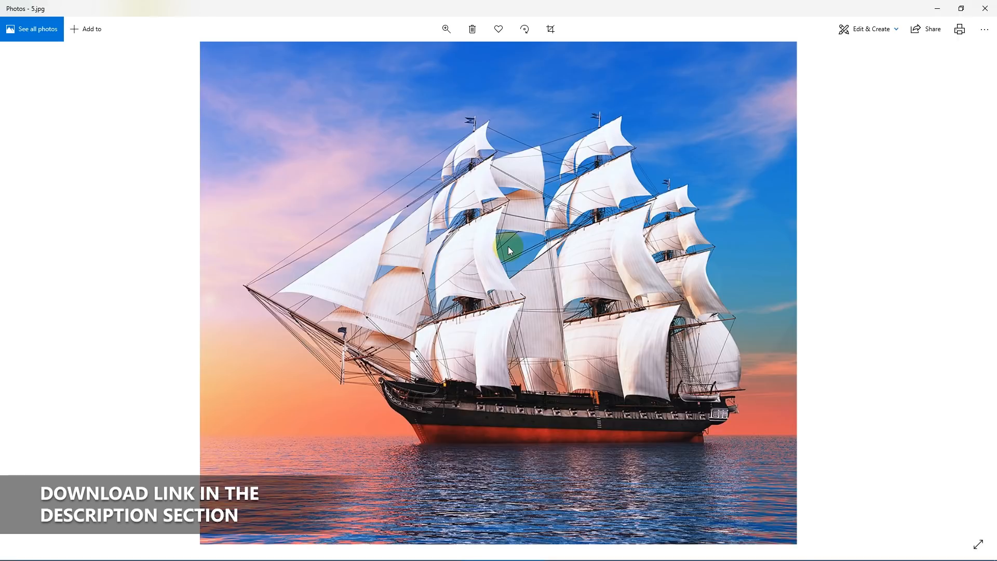
key("Right")
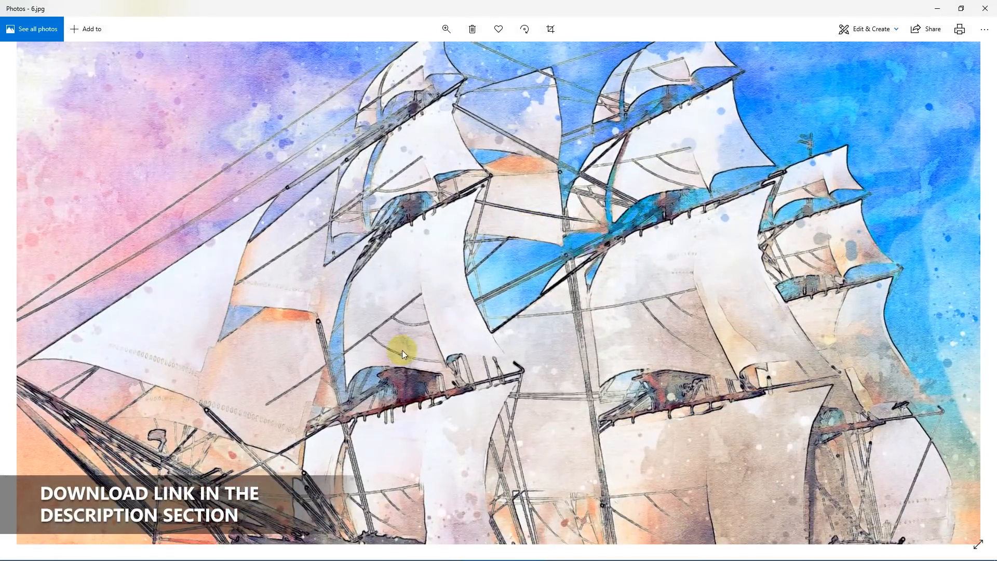
left_click_drag(402, 354, 719, 257)
left_click_drag(705, 408, 535, 291)
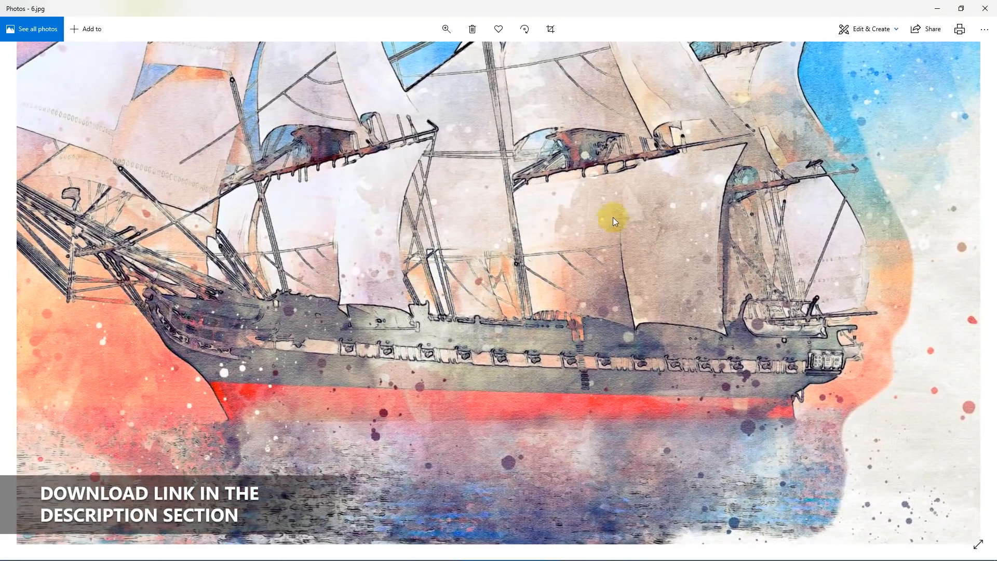
left_click_drag(423, 128, 455, 309)
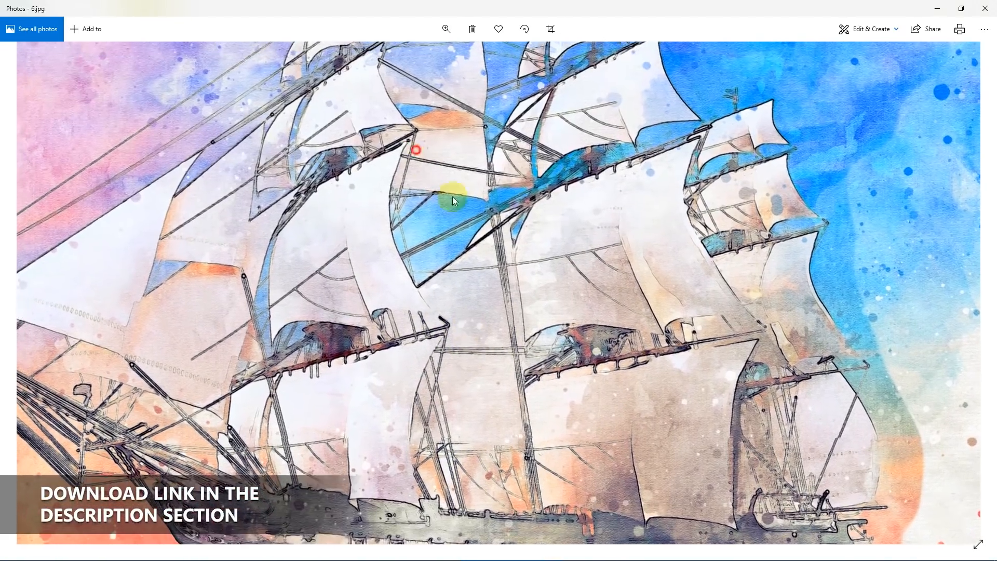
left_click_drag(453, 196, 531, 275)
left_click_drag(422, 132, 480, 218)
double_click(639, 261)
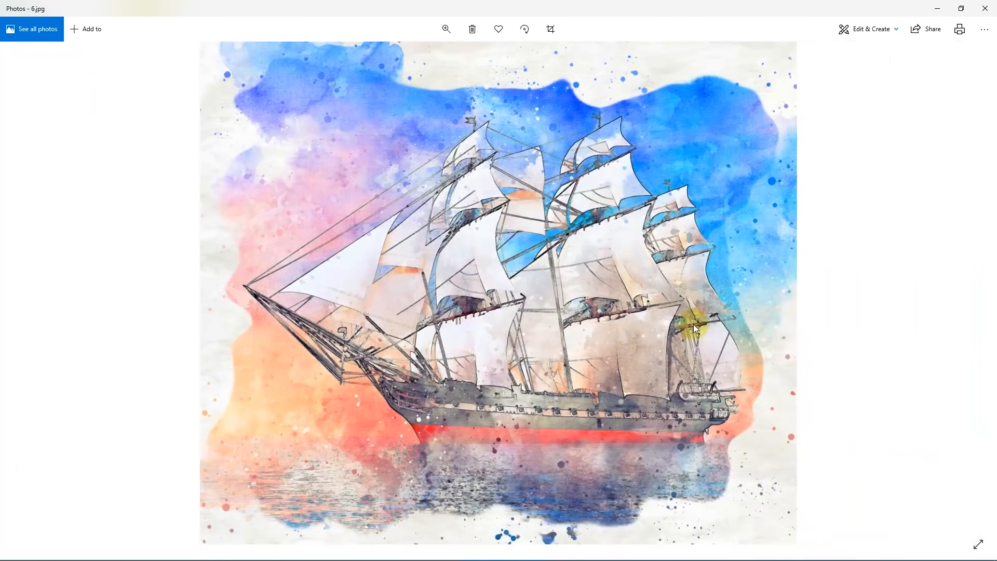
Go through the street photo 7.jpg and examine the building details in its watercolor version 8.jpg
key("Right")
key("Right")
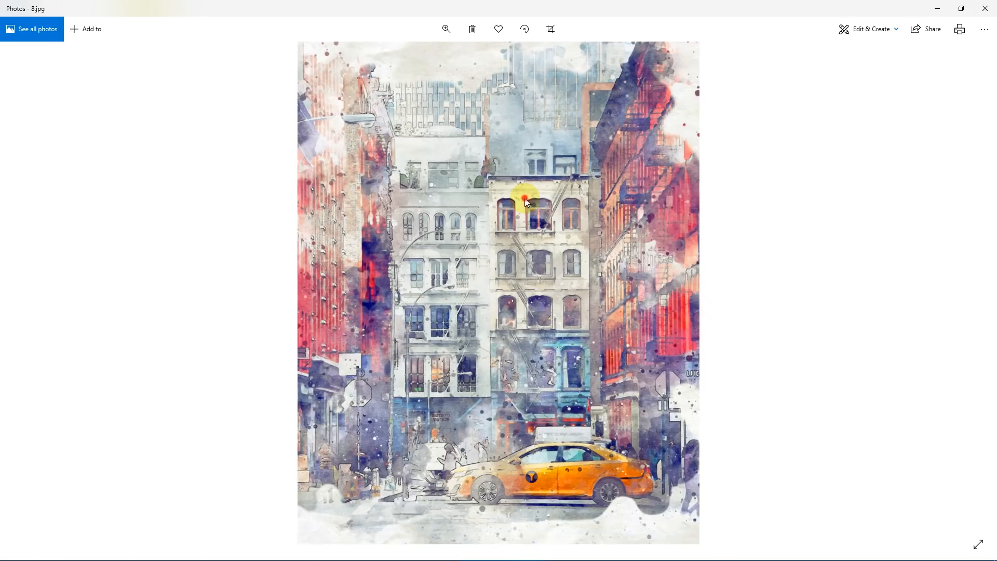
double_click(528, 206)
left_click_drag(555, 412, 550, 306)
left_click_drag(553, 135, 552, 270)
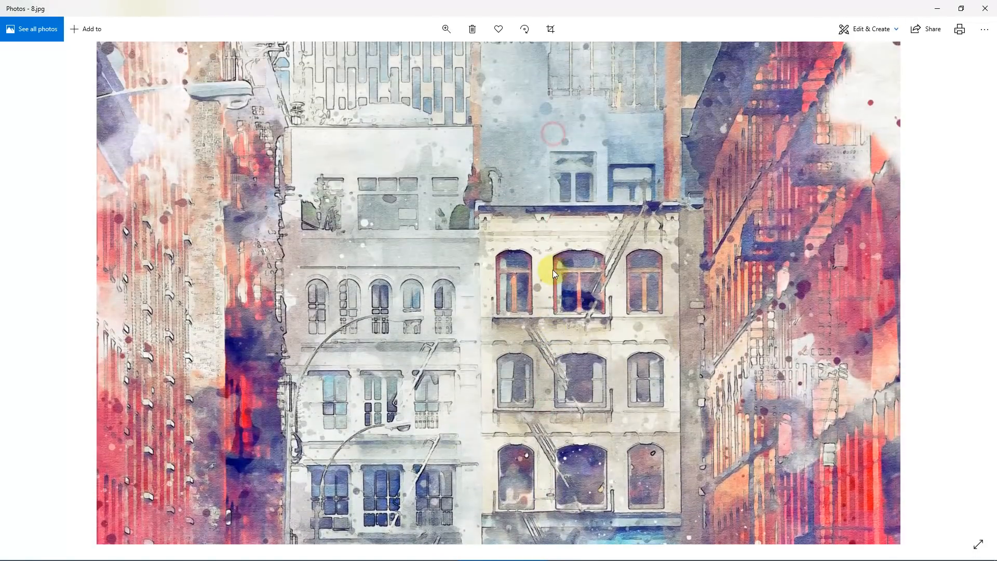
double_click(564, 197)
Compare the flower photo 9.jpg with its watercolor version 10.jpg, looking at the blossoms up close
key("Right")
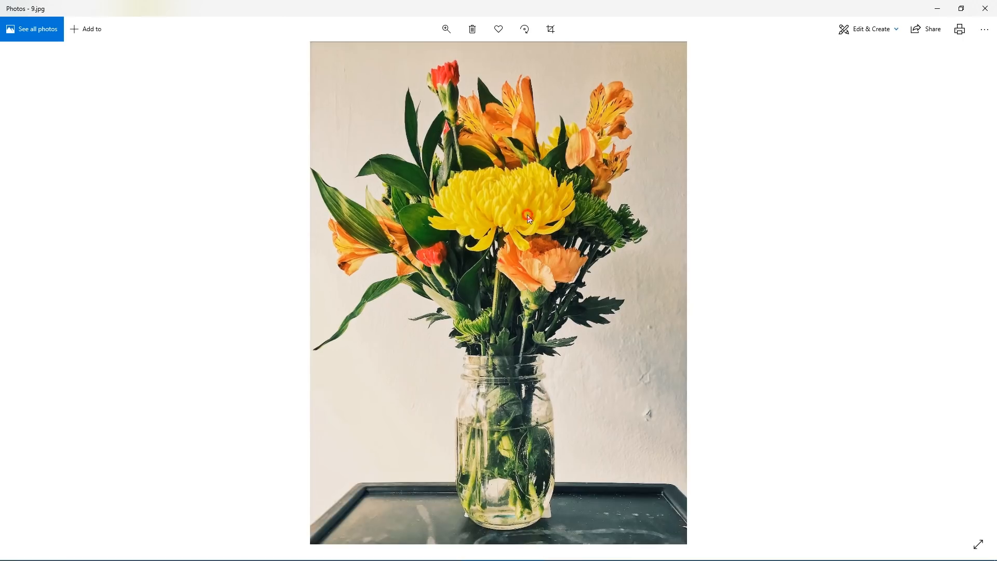
double_click(528, 215)
double_click(527, 214)
key("Right")
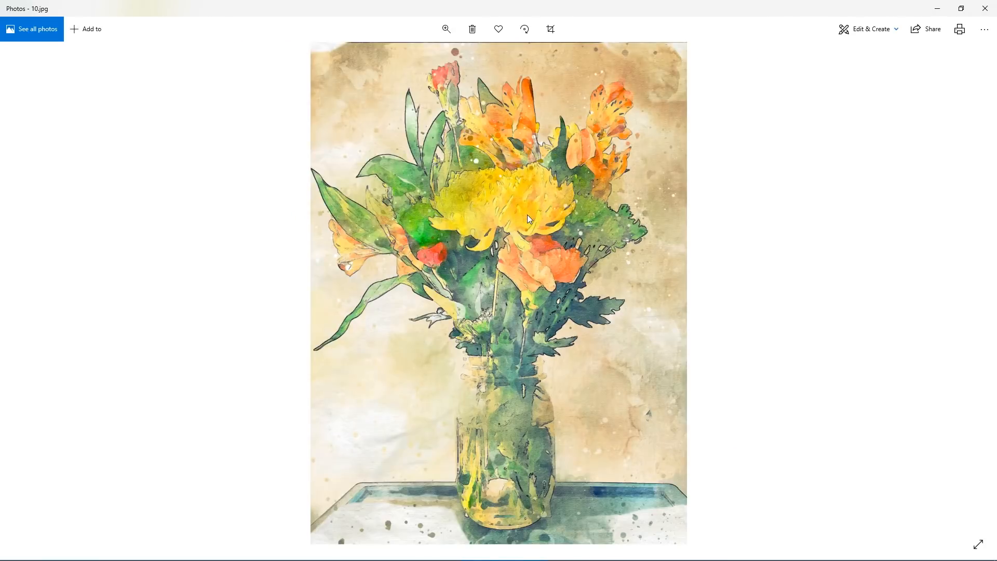
double_click(527, 214)
double_click(535, 214)
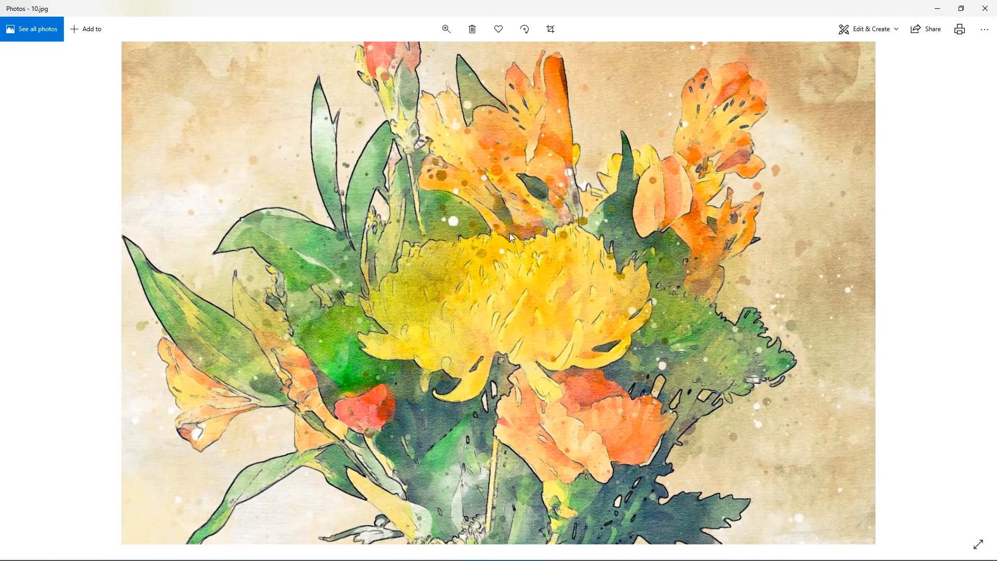
double_click(510, 235)
Compare the Venice photo 11.jpg with the details of its watercolor version 12.jpg, and close the photo viewer
key("Right")
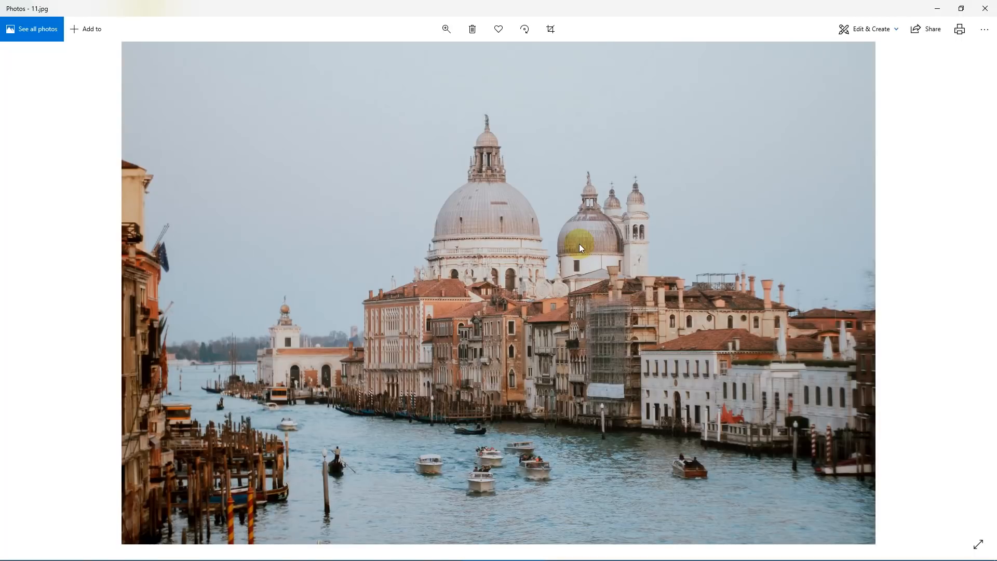
key("Right")
double_click(480, 251)
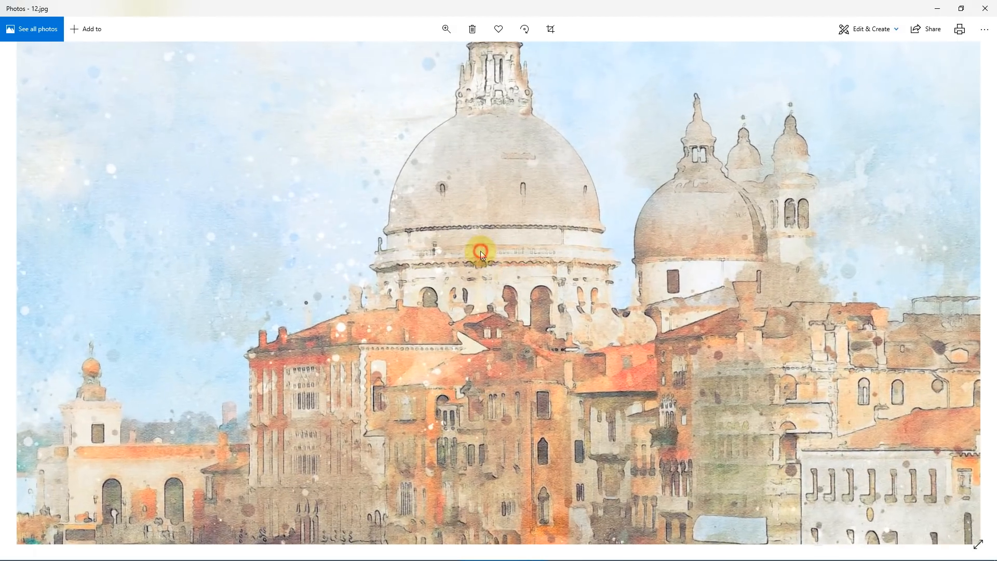
left_click_drag(498, 415, 612, 301)
left_click_drag(500, 151, 385, 413)
double_click(616, 179)
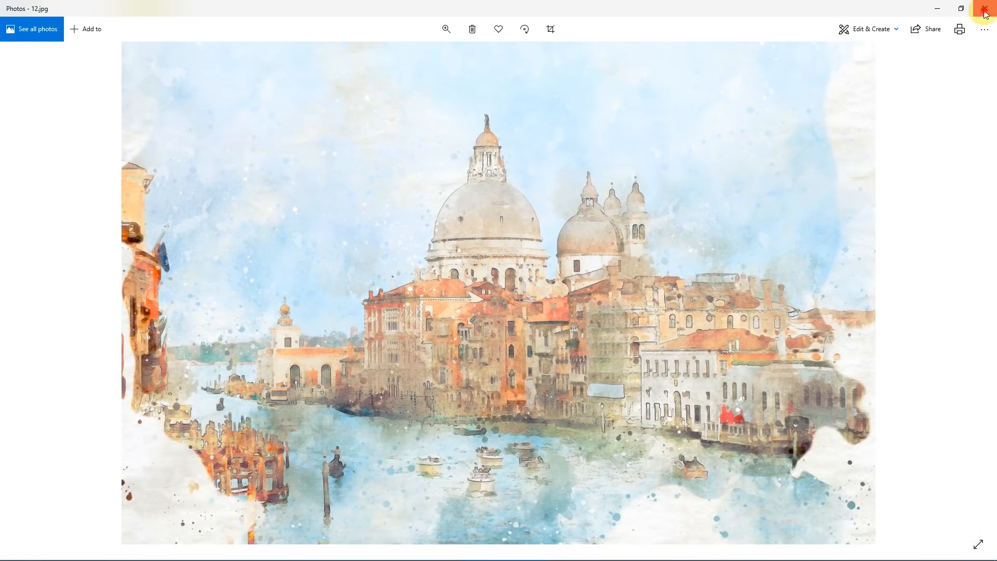
left_click(985, 8)
Open 3.jpg from the test folder in Photoshop and close the TX99JVB.psd document
left_click(275, 316)
left_click(336, 145)
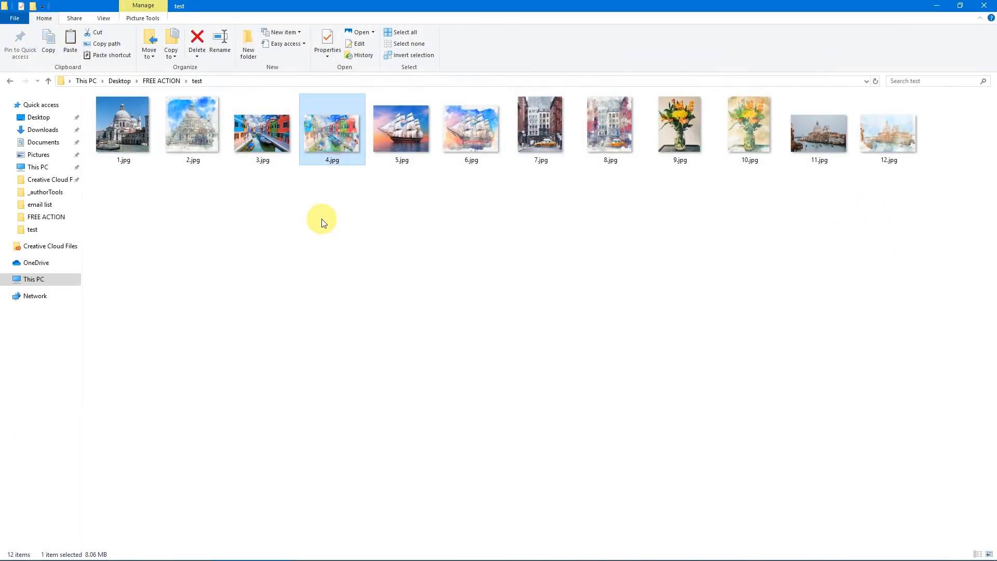
key("Left")
left_click_drag(254, 137, 470, 2)
left_click(156, 40)
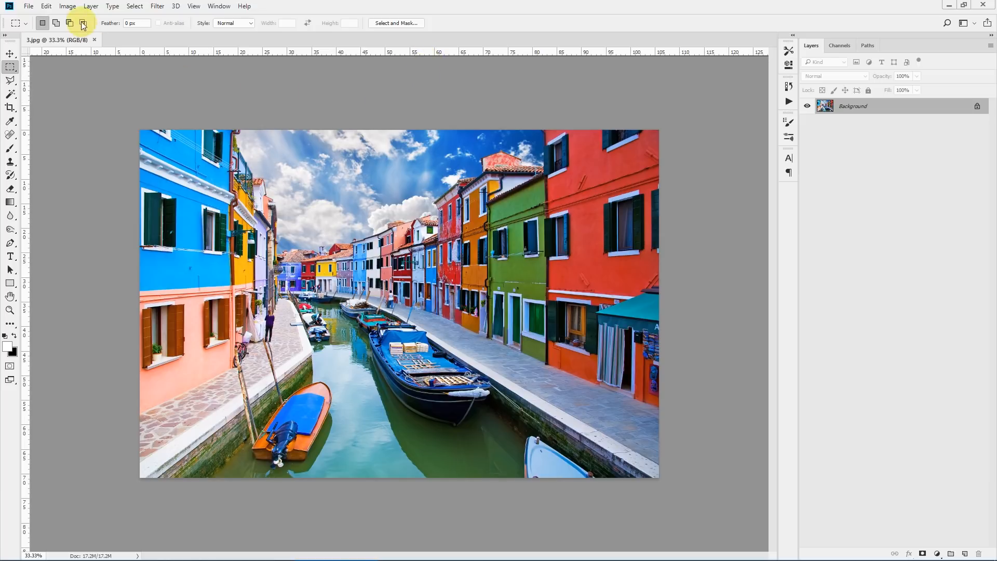
Make sure the image uses RGB Color mode at 8 Bits/Channel
left_click(68, 6)
mouse_move(95, 20)
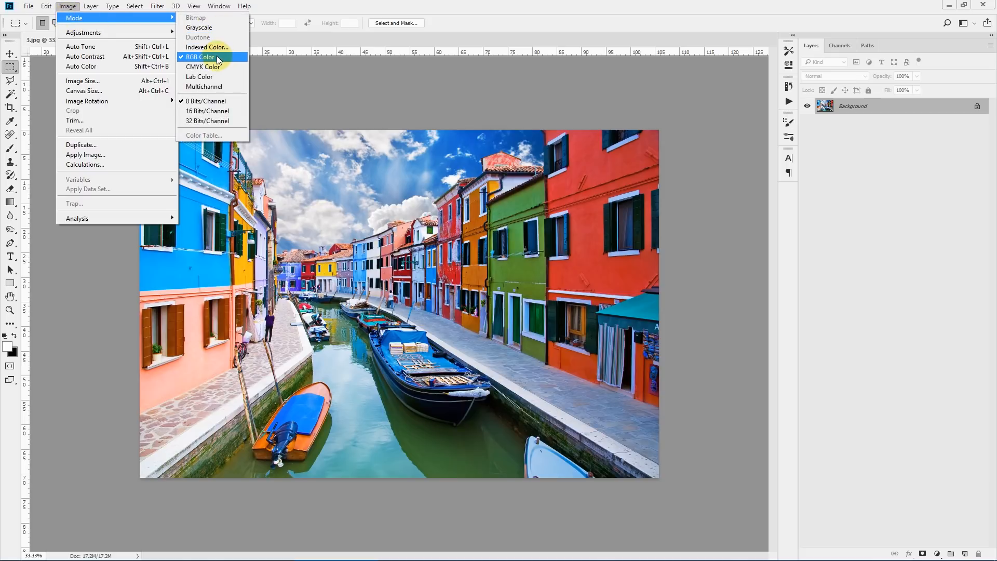
left_click(235, 102)
Confirm the Layers panel options with default masks on fill layers and "copy" added to copied layers and groups
left_click(990, 47)
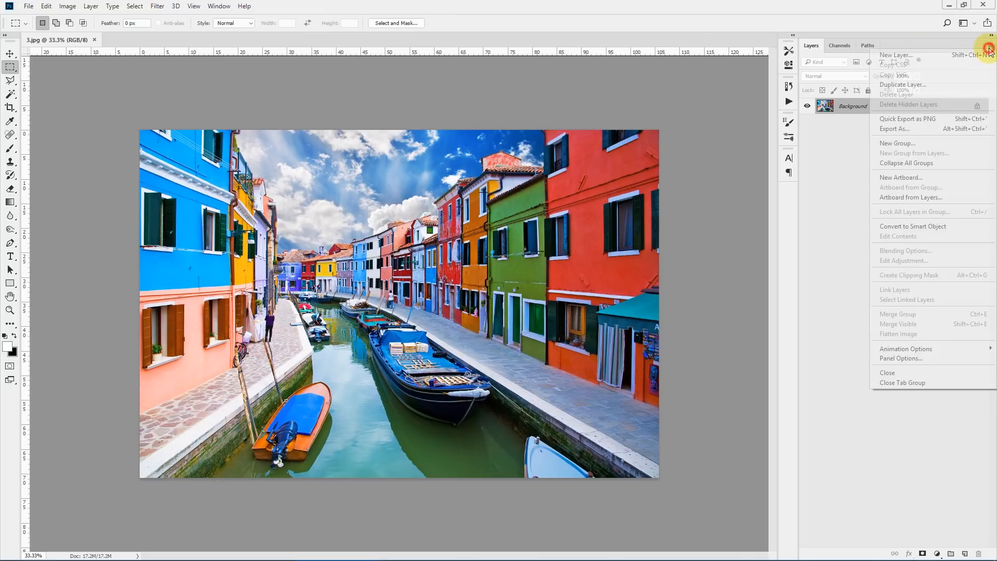
left_click(927, 357)
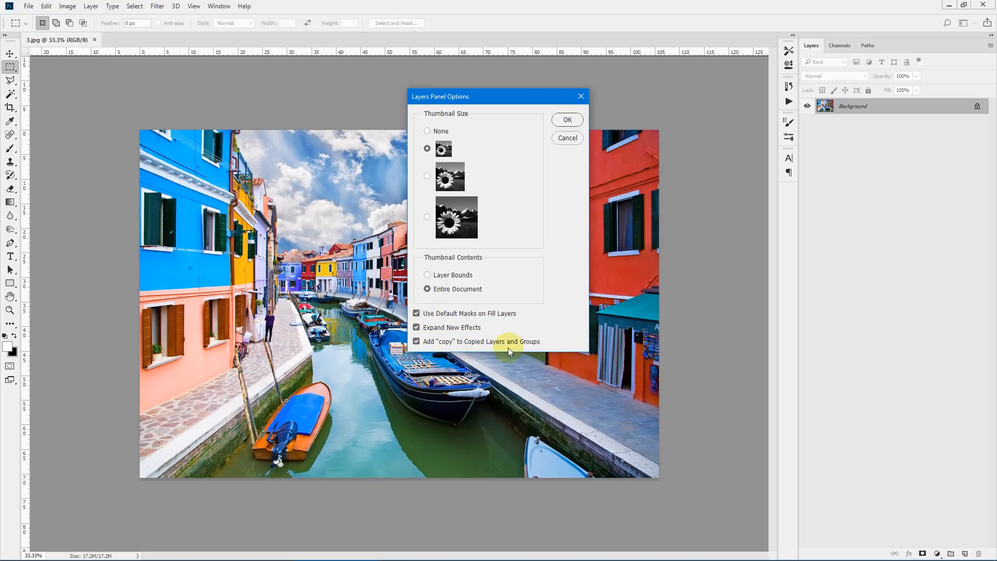
left_click(568, 120)
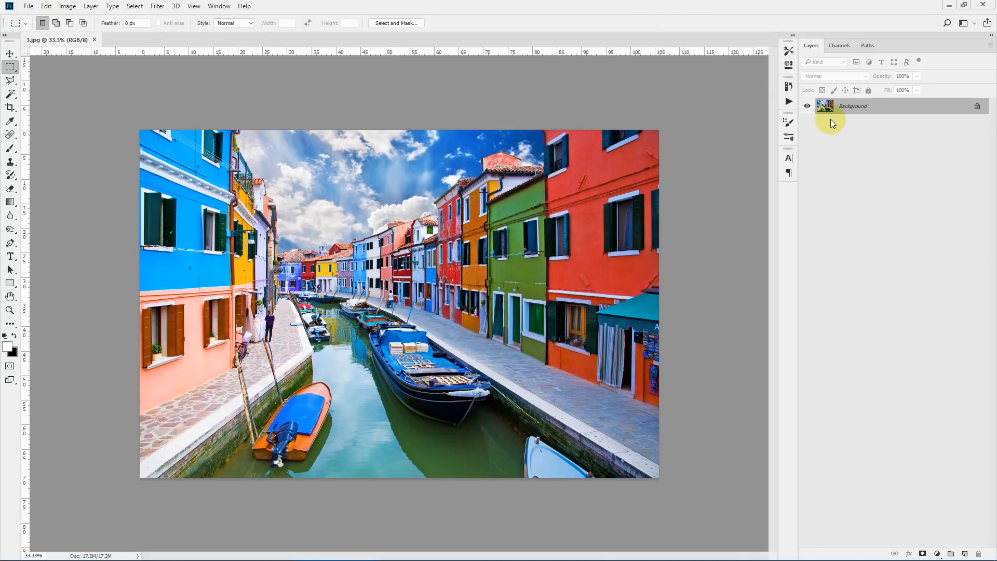
Load the free watercolor brushes, patterns and action files together from the FREE Watercolor Photoshp Action folder
left_click(28, 7)
left_click(35, 26)
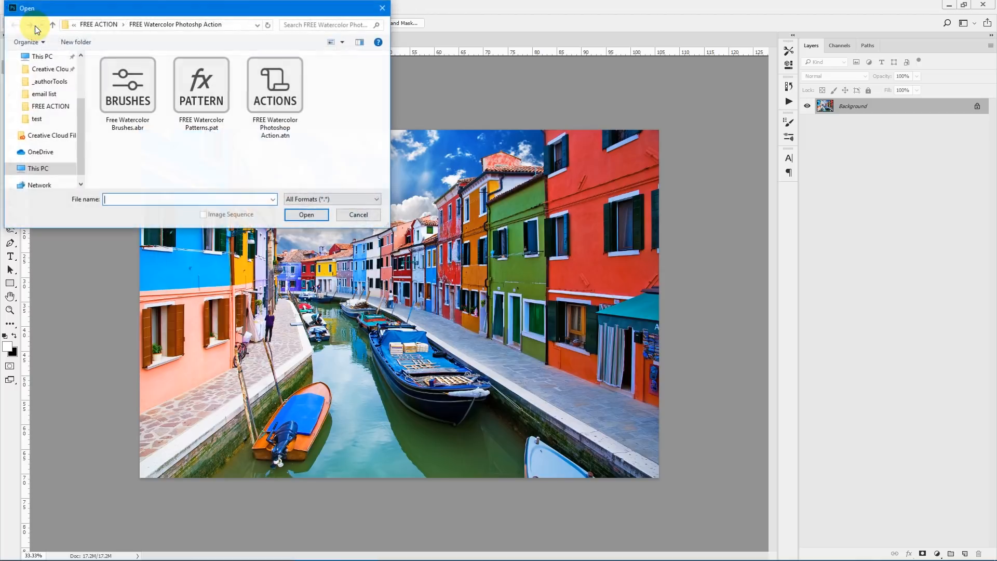
left_click(150, 154)
mouse_move(121, 147)
left_mouse_down()
mouse_move(130, 94)
mouse_move(311, 79)
left_mouse_up()
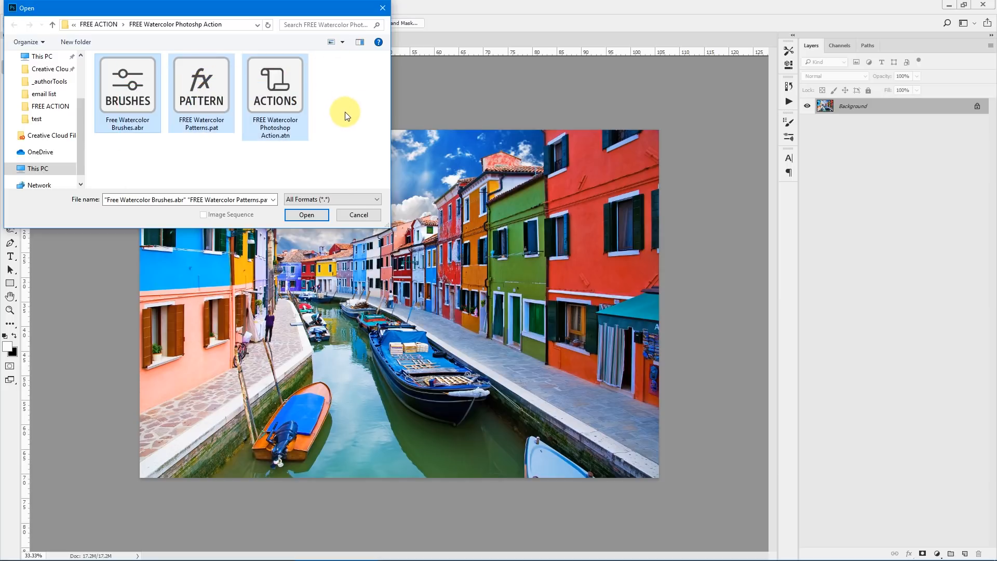
left_click(306, 215)
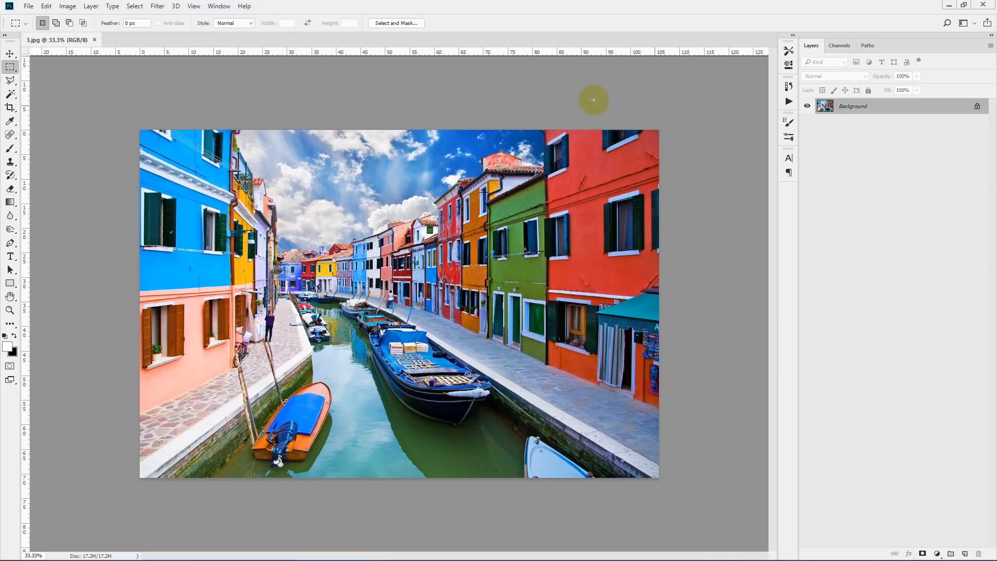
Check the loaded watercolor actions and the Free Watercolor Brushes set with the Brush tool active, and collapse the actions list
left_click(221, 9)
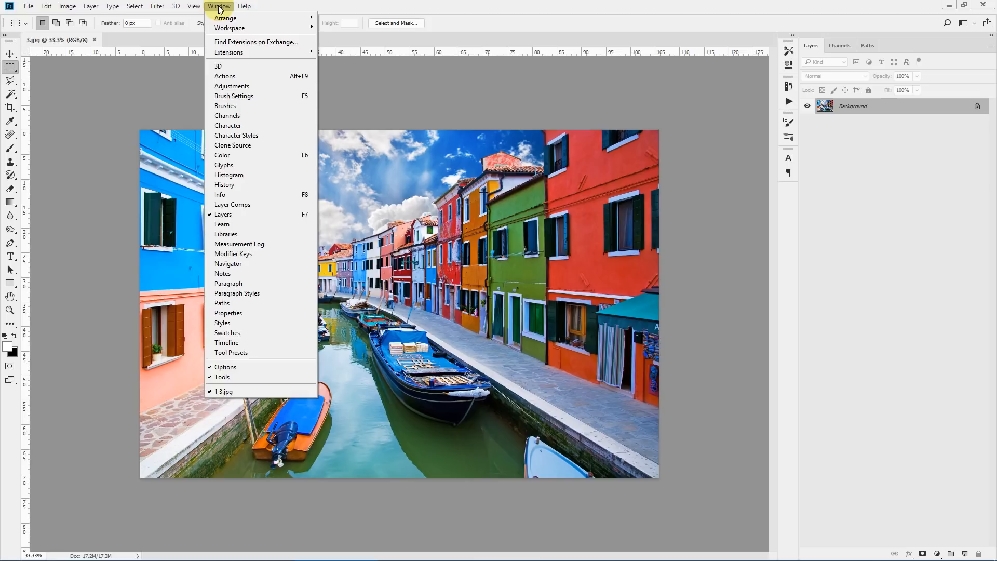
left_click(224, 77)
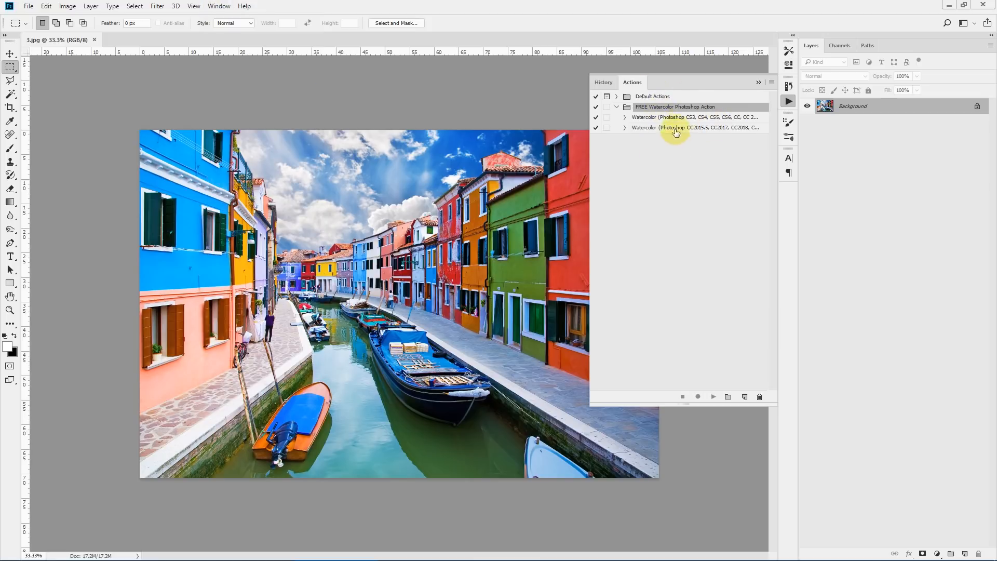
left_click(10, 149)
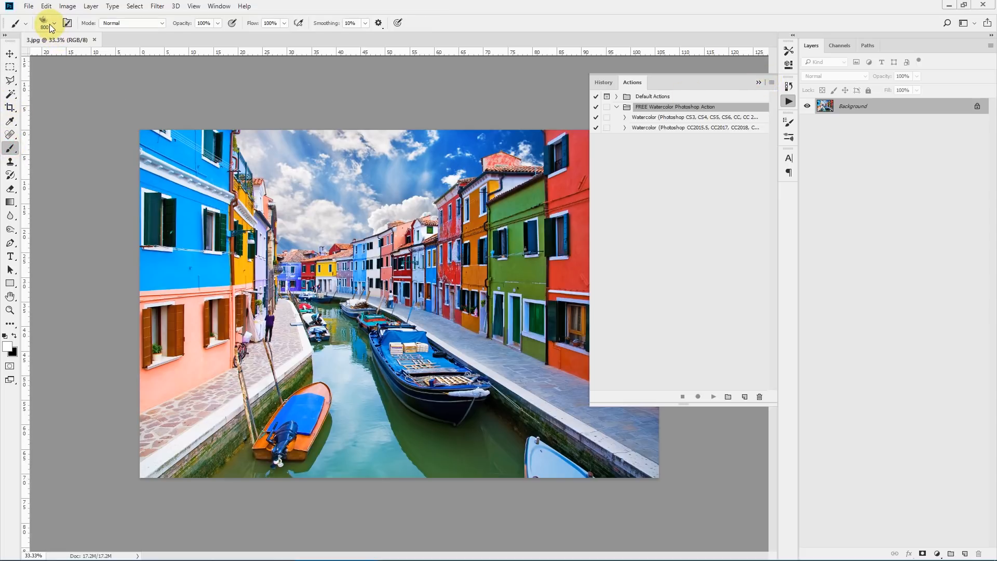
left_click(51, 26)
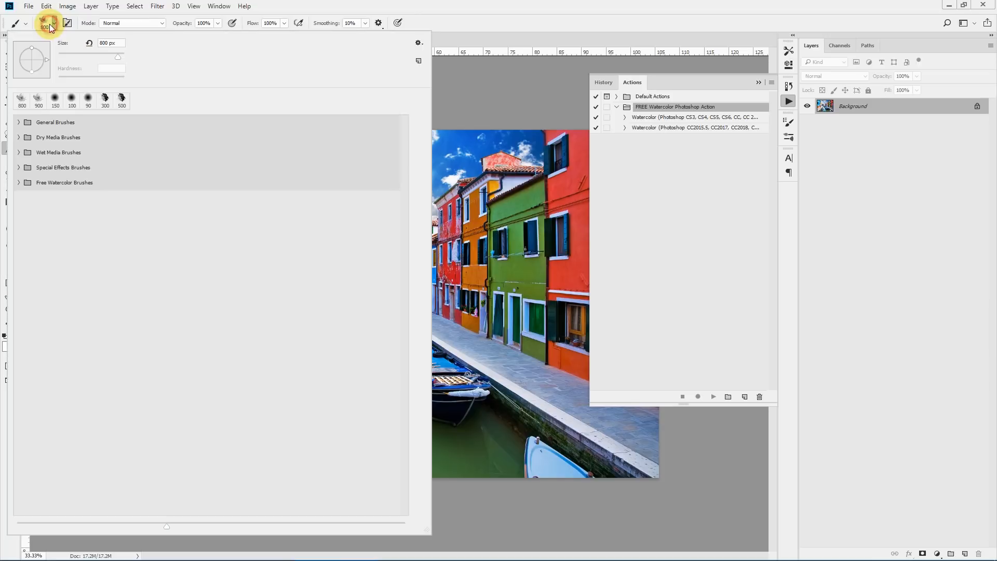
left_click(18, 182)
left_click(500, 2)
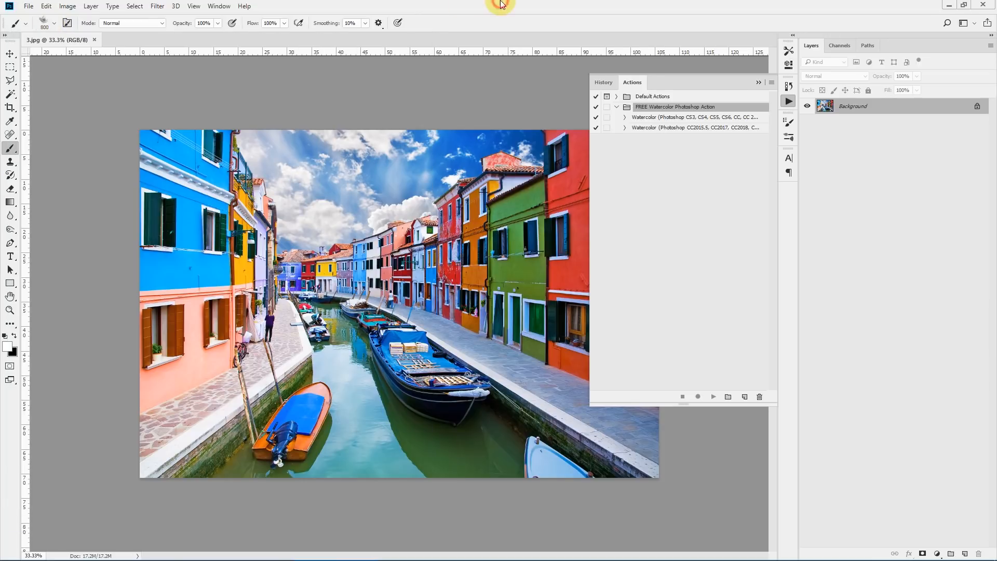
left_click(758, 83)
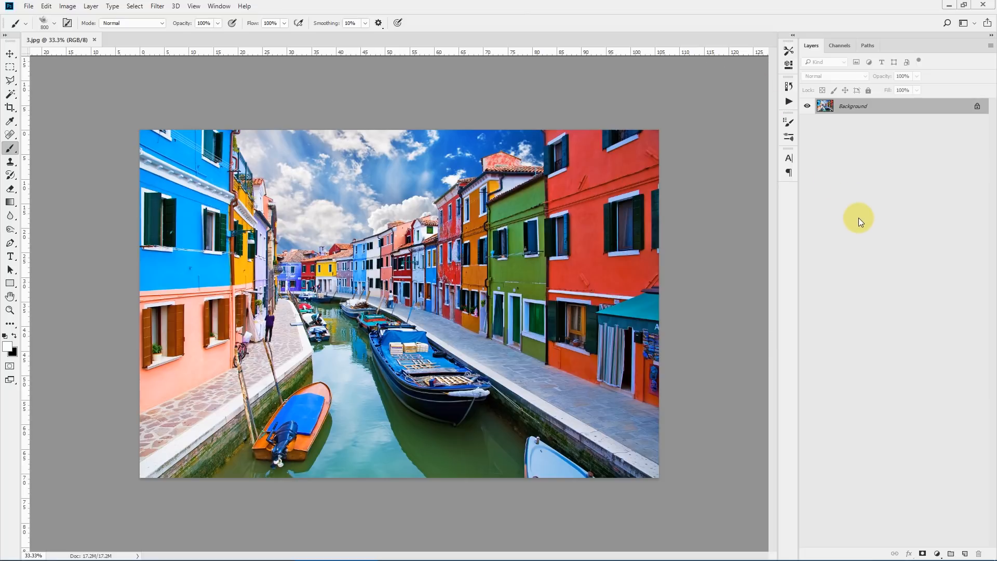
Select the Background layer of 3.jpg and the Watercolor action for Photoshop CC2015.5, CC2017 and CC2018
left_click(879, 106)
left_click(788, 100)
left_click(653, 121)
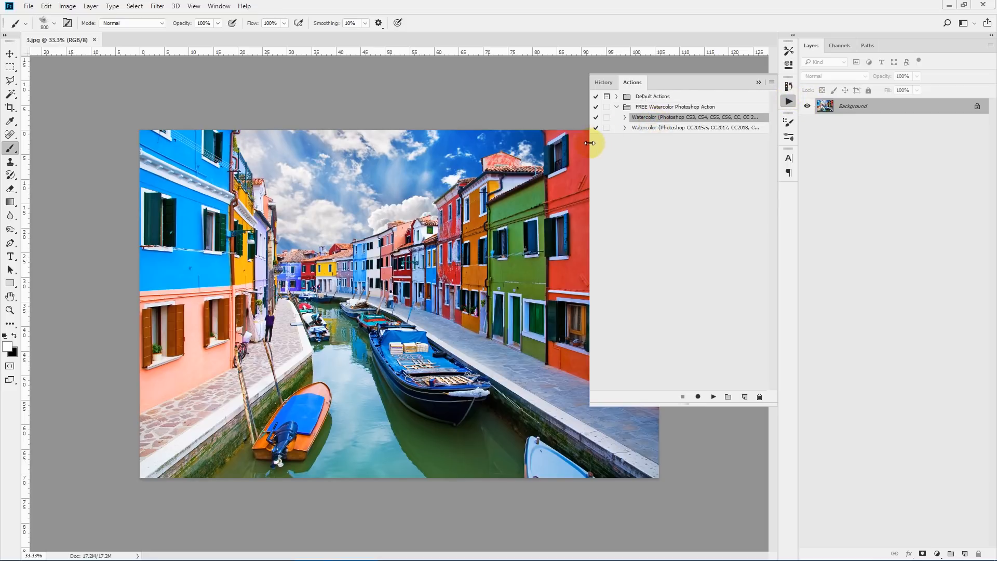
left_click(685, 127)
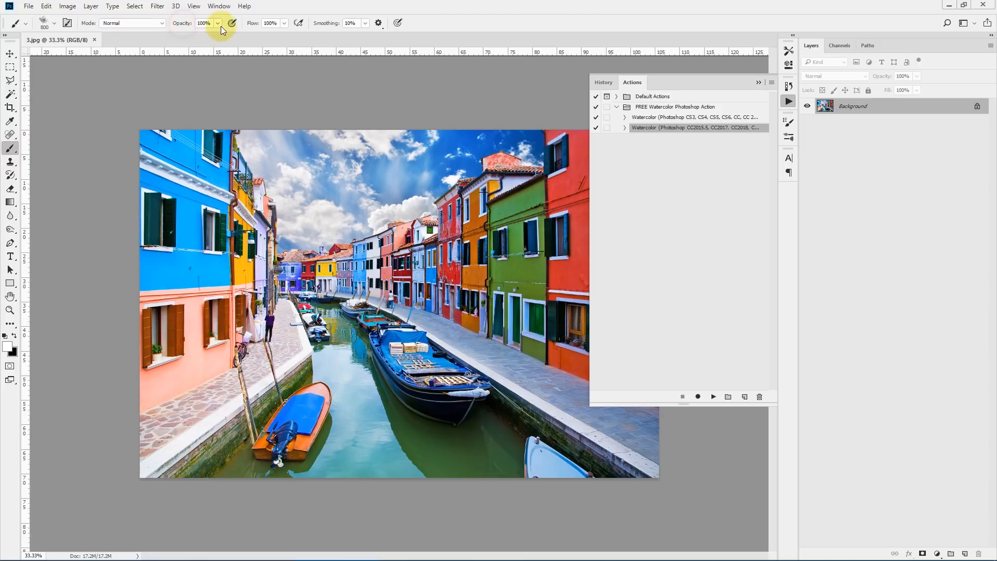
Confirm Normal as the brush blending mode and run the selected Watercolor action on the canal photo
left_click(247, 25)
left_click(129, 23)
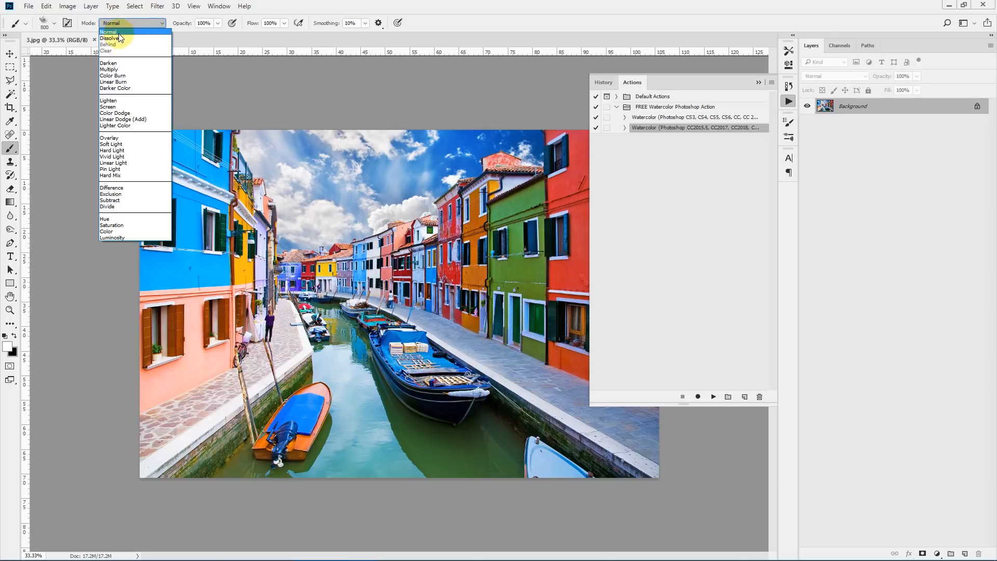
left_click(109, 32)
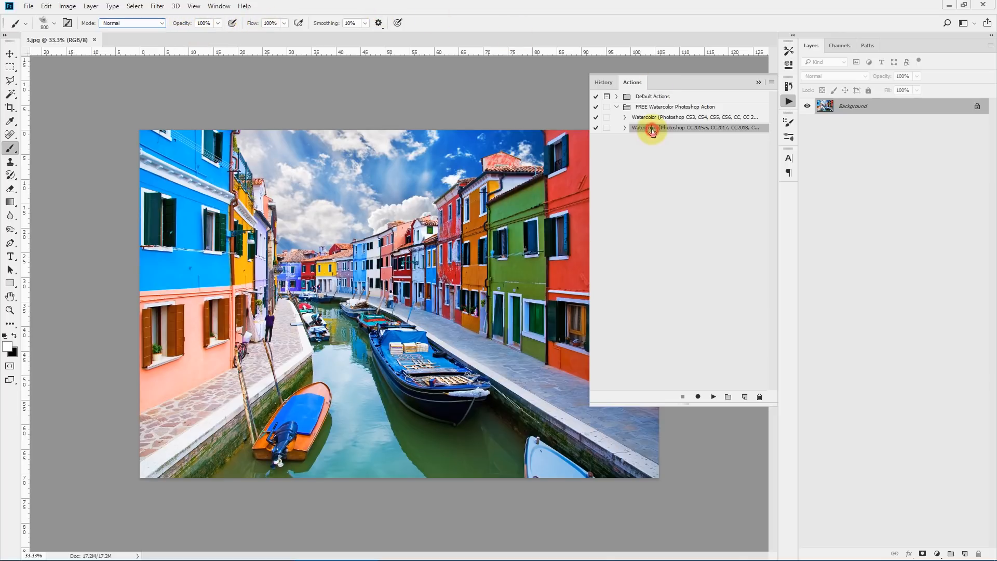
left_click(714, 397)
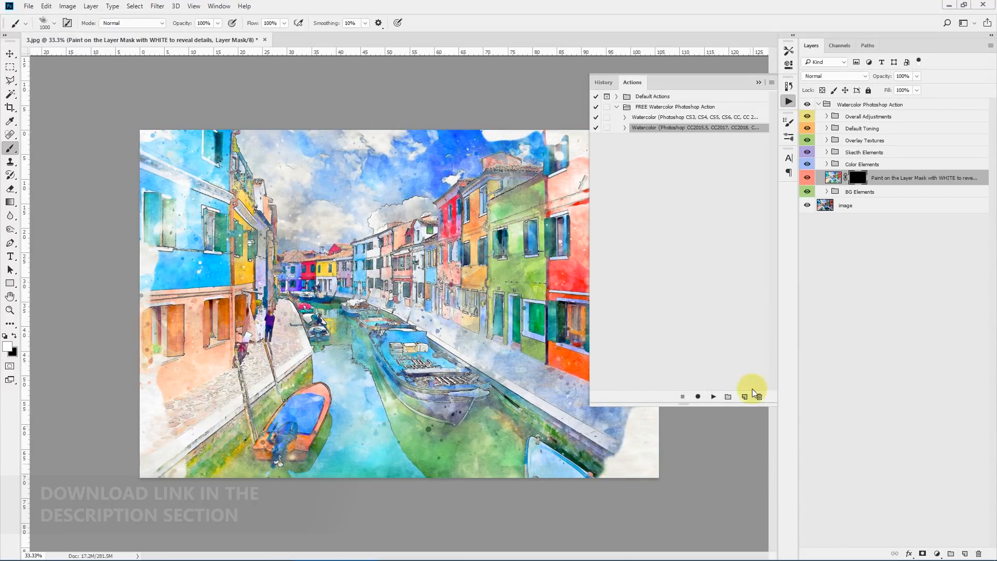
left_click(757, 83)
Open the photo 1.jpg from the test folder as a second document
mouse_move(166, 558)
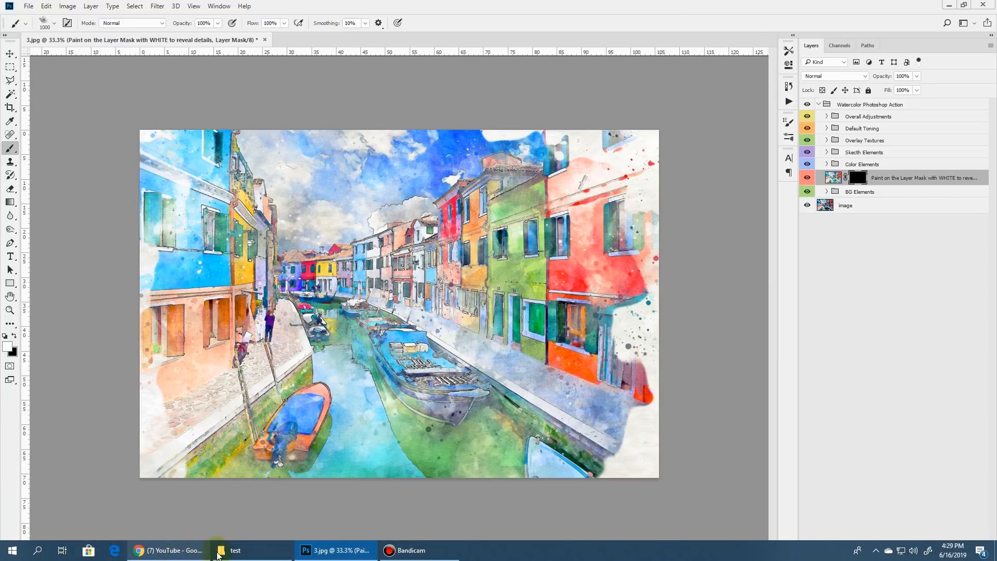
left_click(249, 550)
left_click_drag(123, 148, 449, 32)
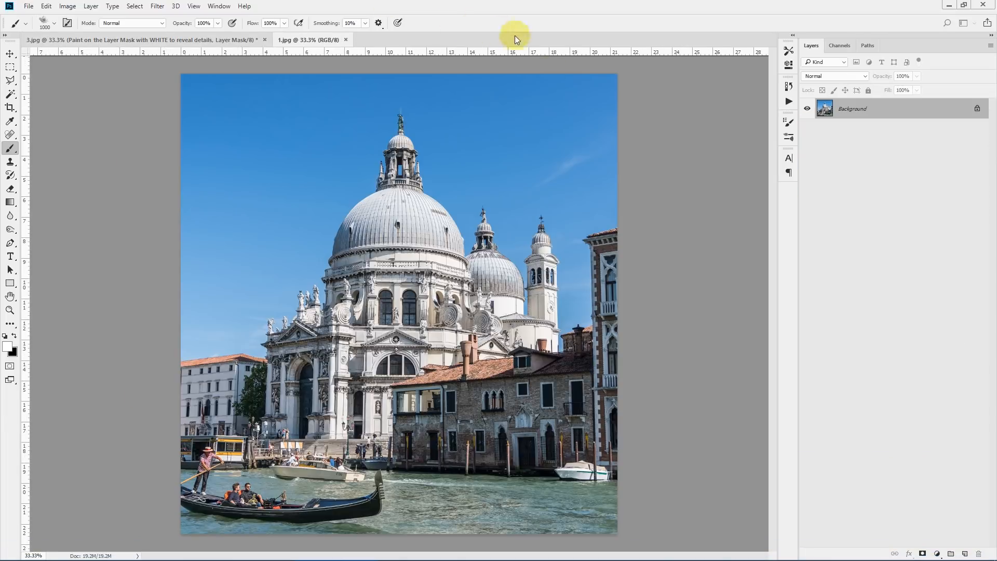
Run the Watercolor action for Photoshop CC2015.5, CC2017 and CC2018 on 1.jpg and collapse the actions list
left_click(788, 101)
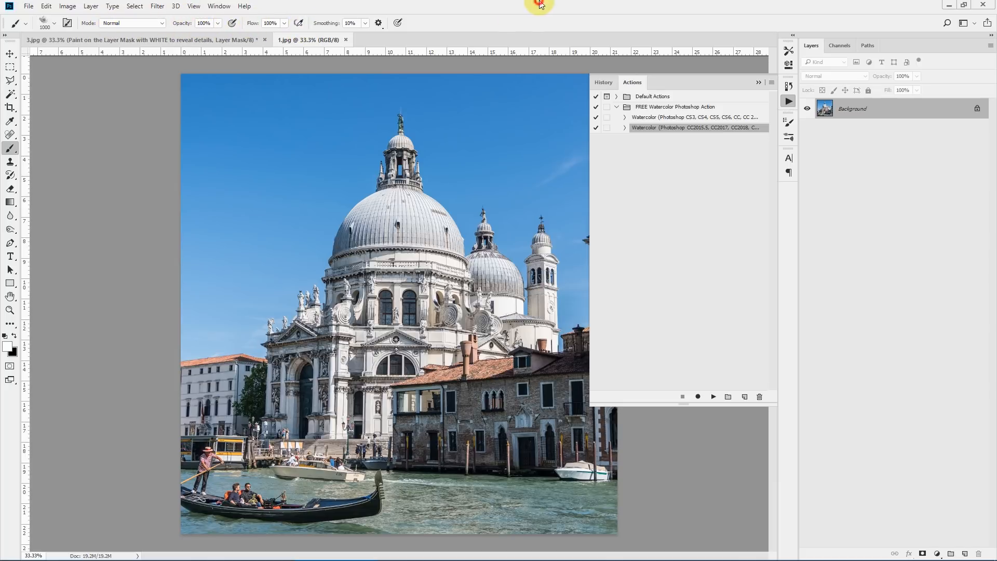
left_click(701, 128)
left_click(714, 397)
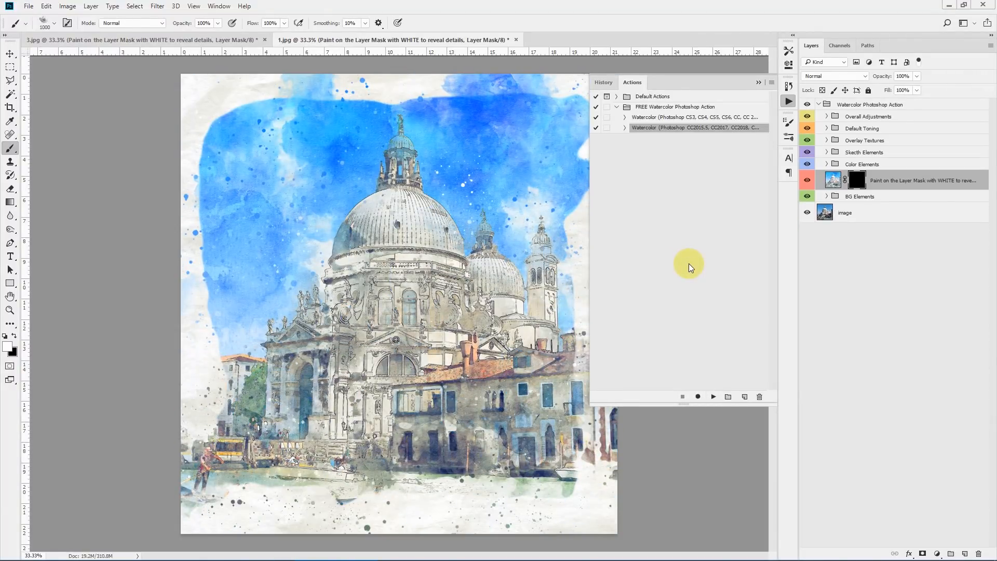
left_click(758, 83)
Examine the watercolor effect on 3.jpg close up across the buildings, boats and canal, and fit the whole image back in view
left_click(196, 39)
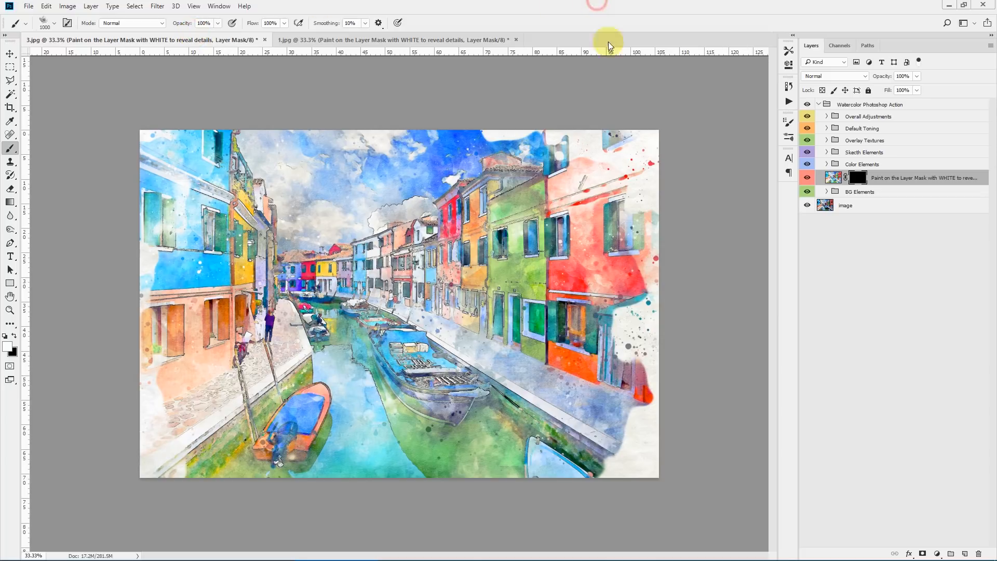
left_click(9, 310)
left_click(439, 304)
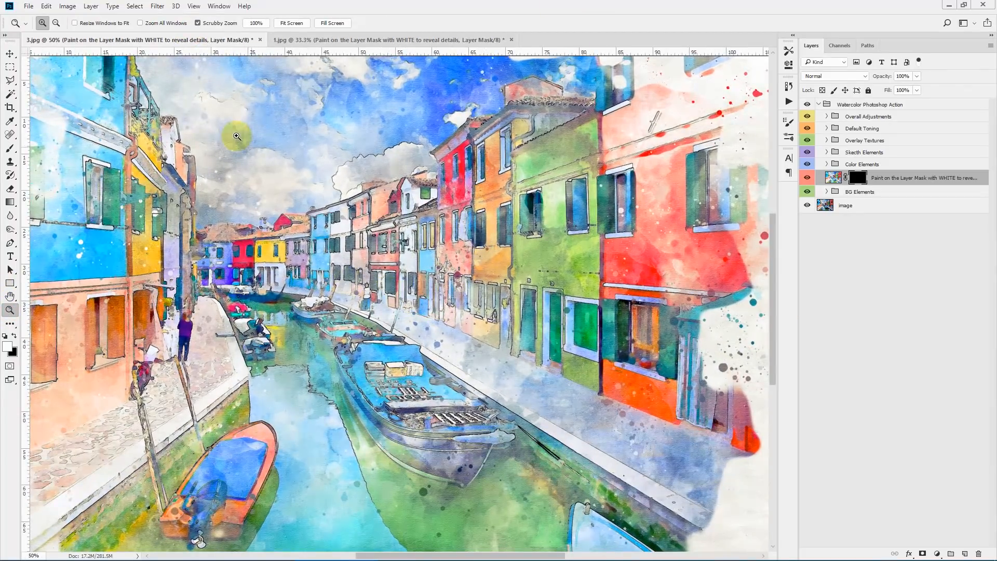
left_click(653, 280)
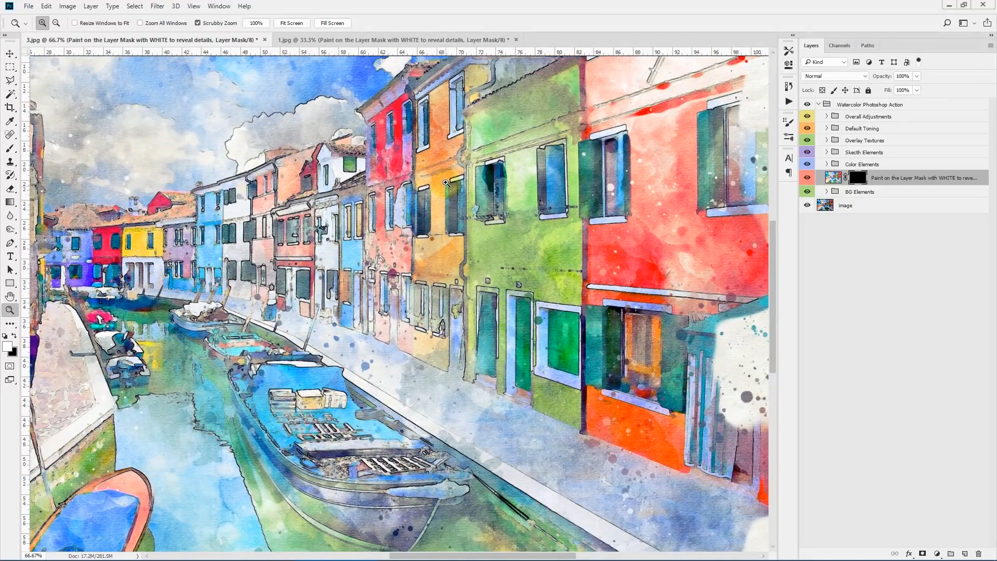
left_click_drag(444, 184, 577, 221)
scroll(578, 221, "up", 3)
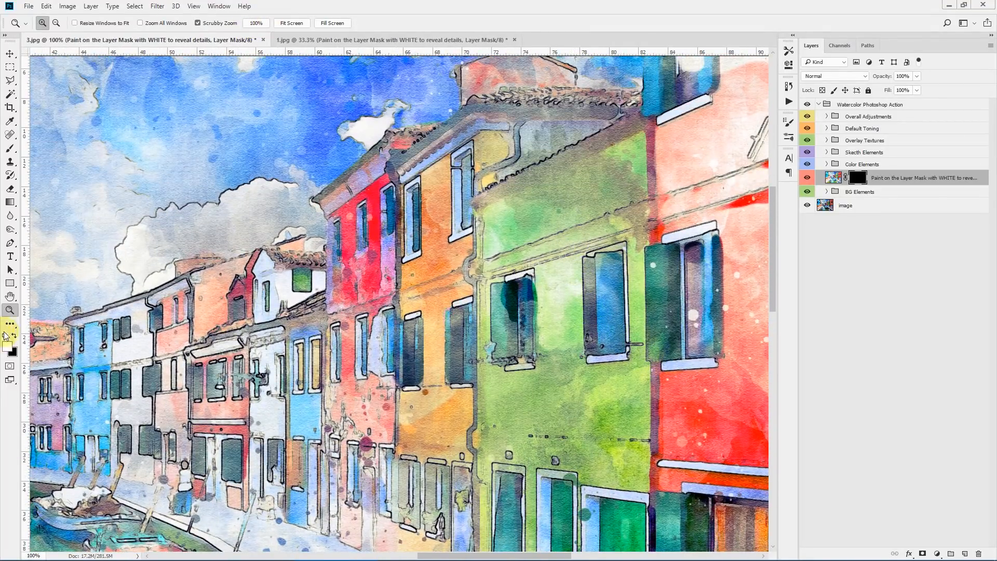
left_click(10, 296)
left_click_drag(576, 213, 505, 278)
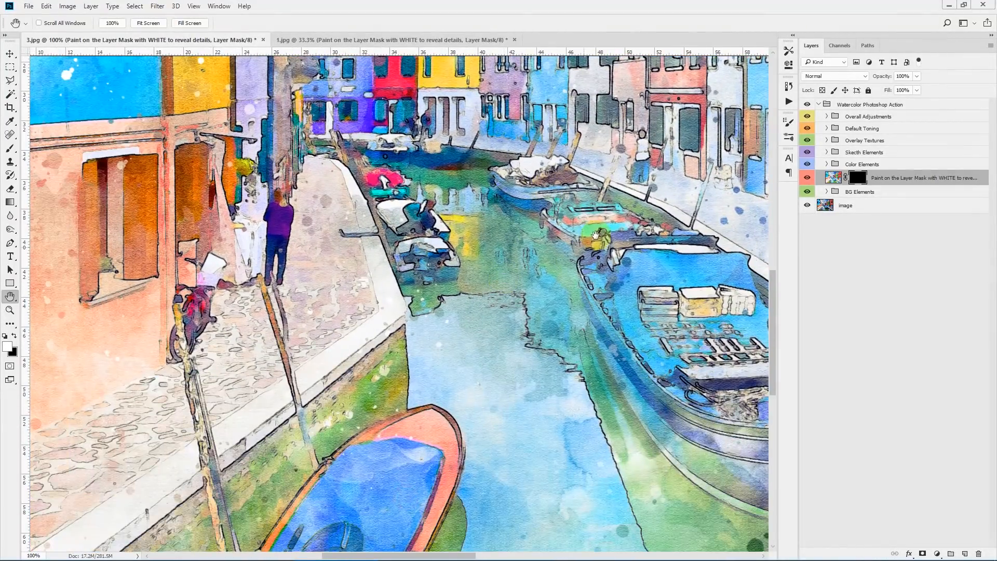
left_click_drag(597, 234, 472, 383)
left_click_drag(304, 192, 496, 395)
left_click_drag(556, 256, 474, 285)
left_click(152, 24)
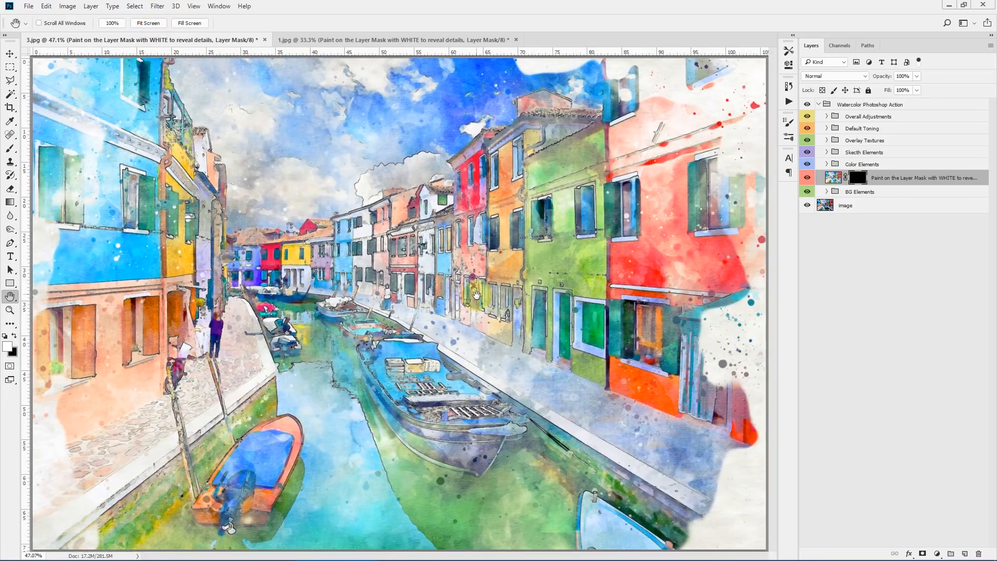
Try a pale cream color (#fffdf1) for the BG Color fill layer in the BG Elements group
left_click(889, 192)
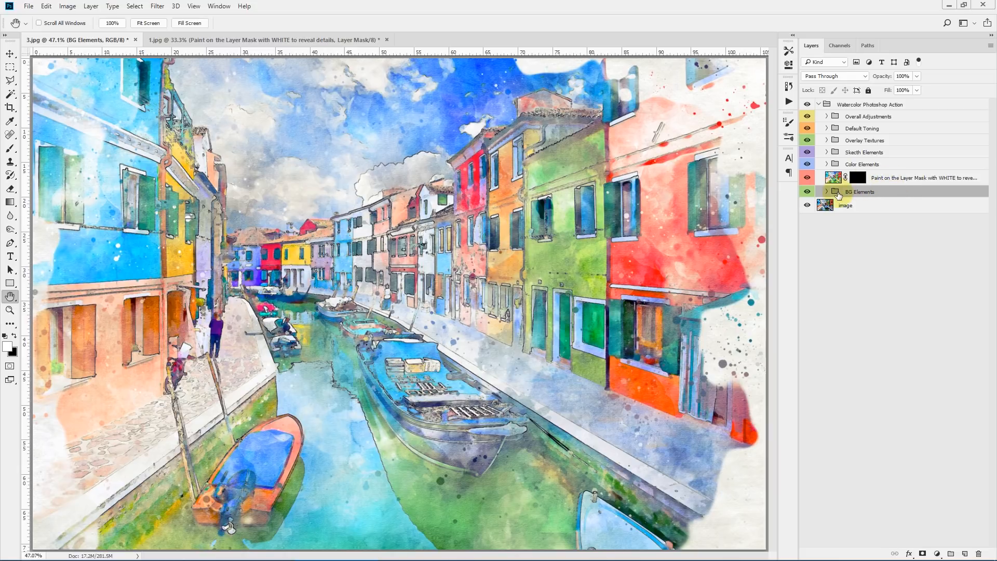
left_click(827, 191)
left_click(883, 220)
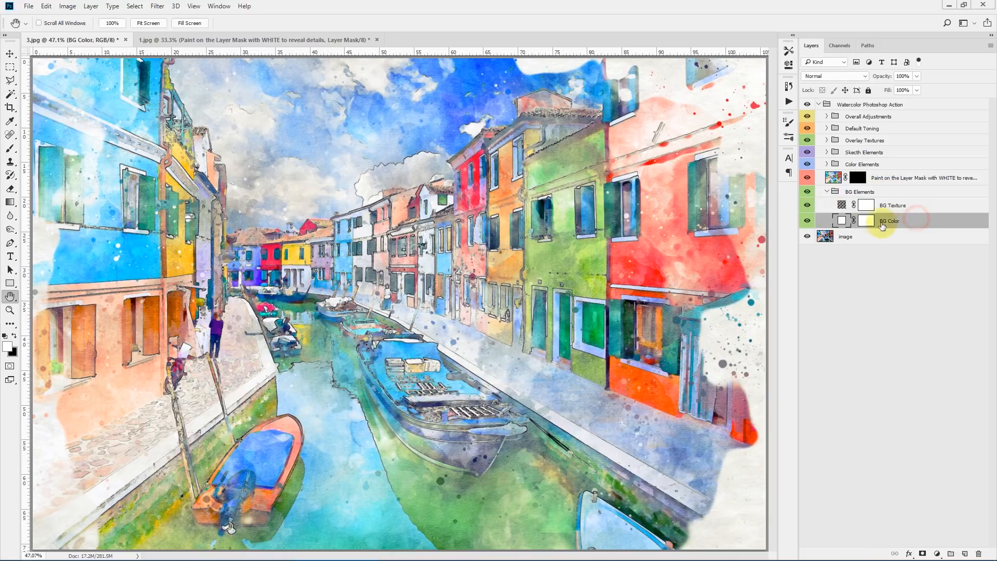
double_click(841, 222)
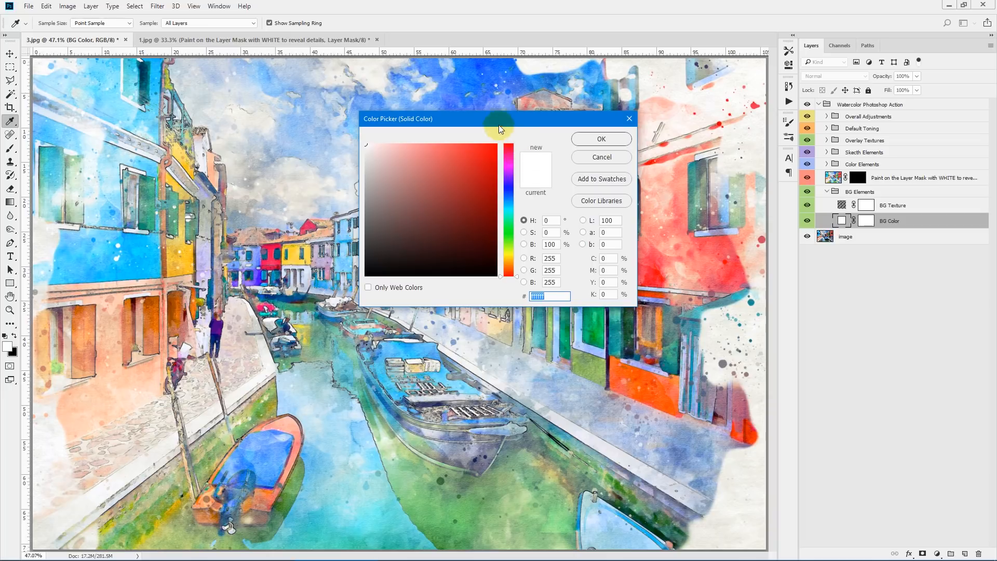
left_click_drag(498, 125, 724, 155)
left_click_drag(737, 294, 737, 277)
left_click(611, 167)
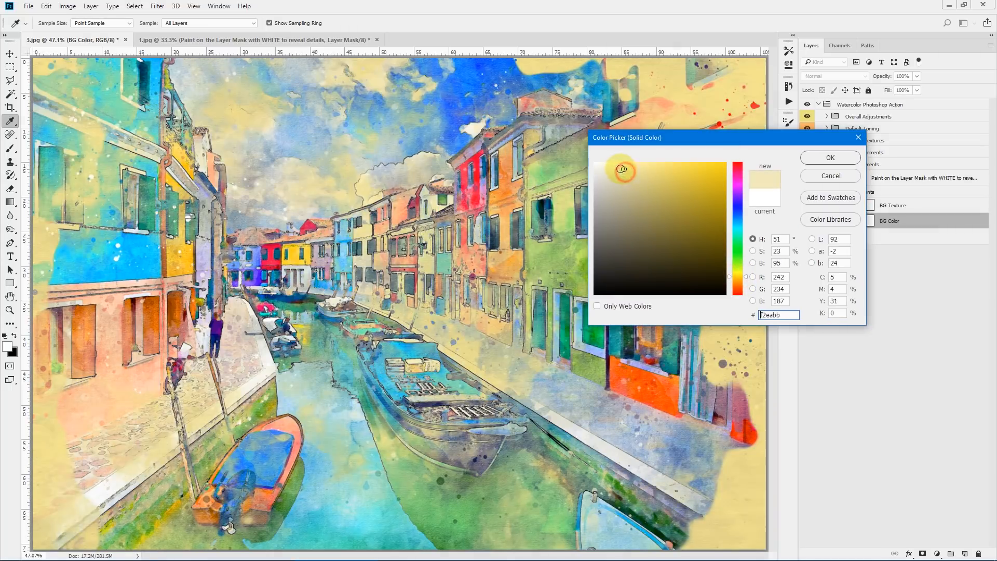
left_click_drag(605, 164, 602, 163)
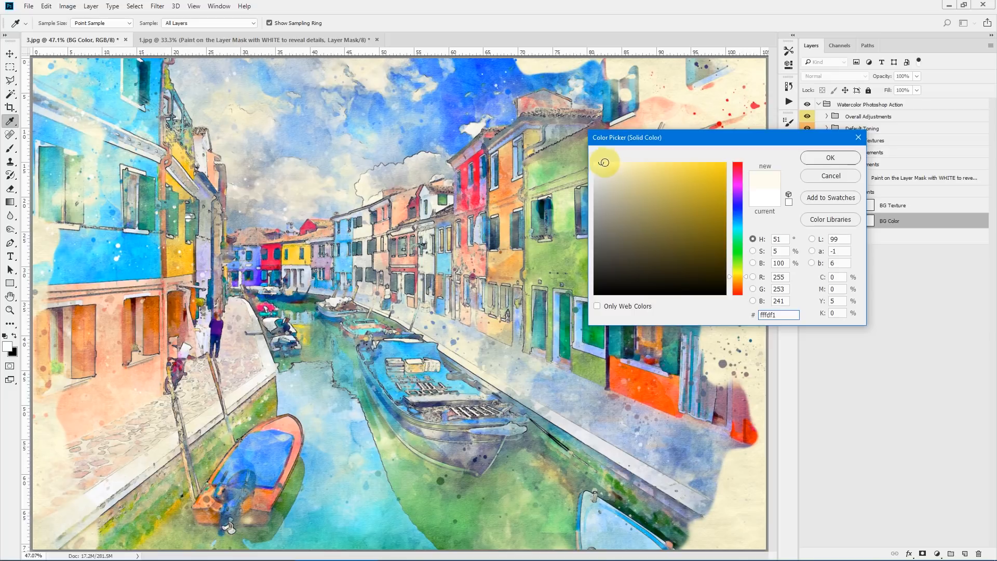
left_click(829, 158)
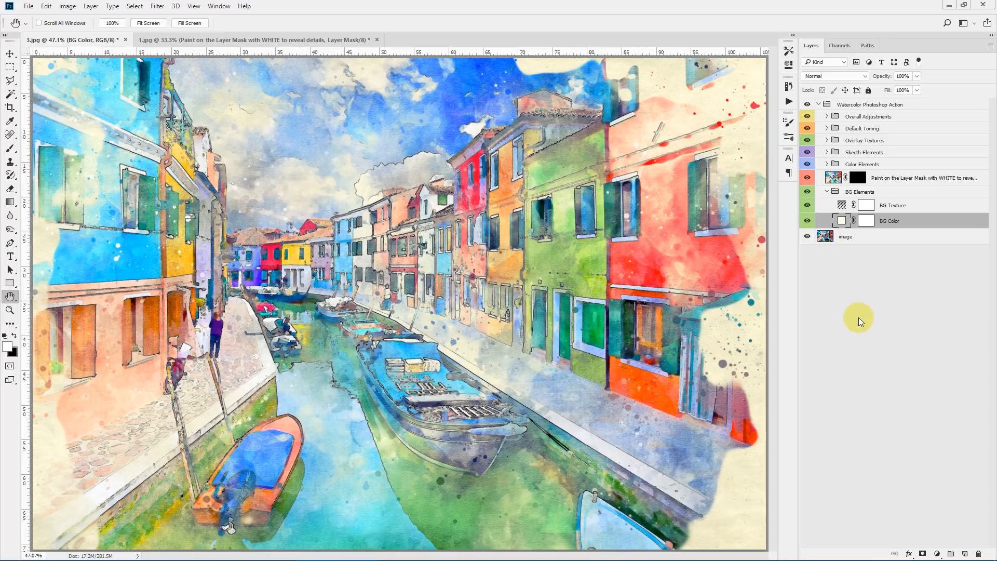
Compare the image with the BG Texture layer hidden and shown
left_click(921, 204)
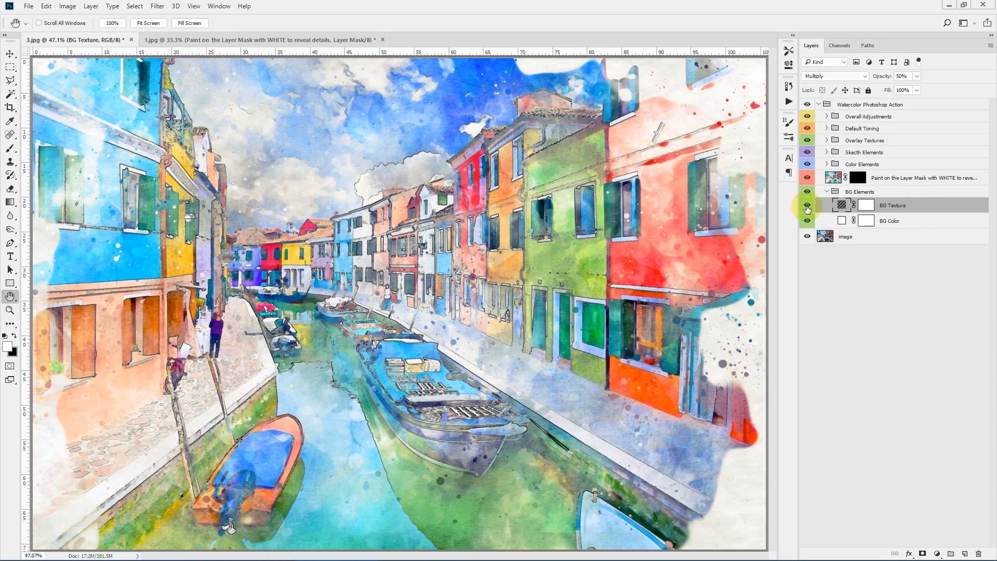
left_click(808, 207)
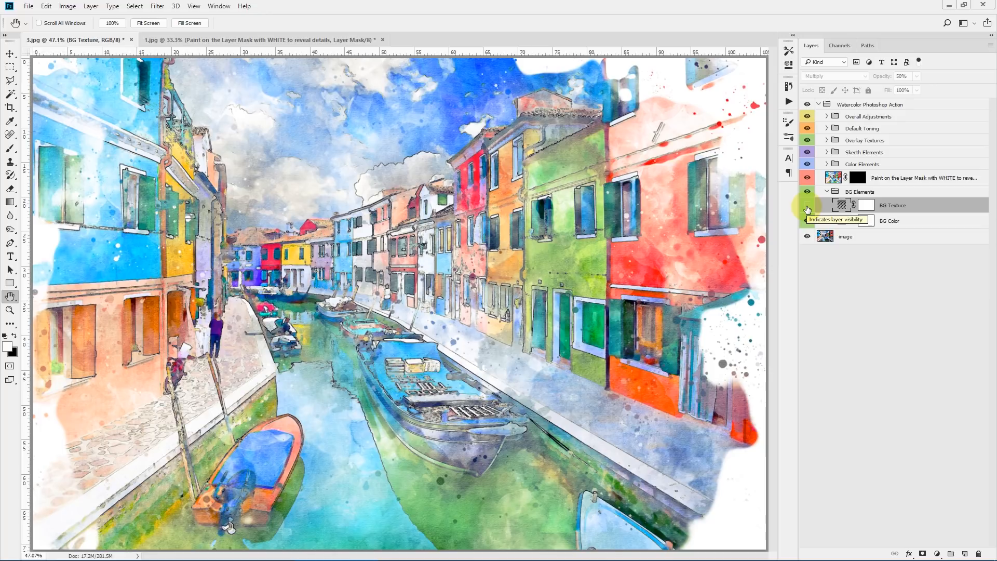
left_click(808, 208)
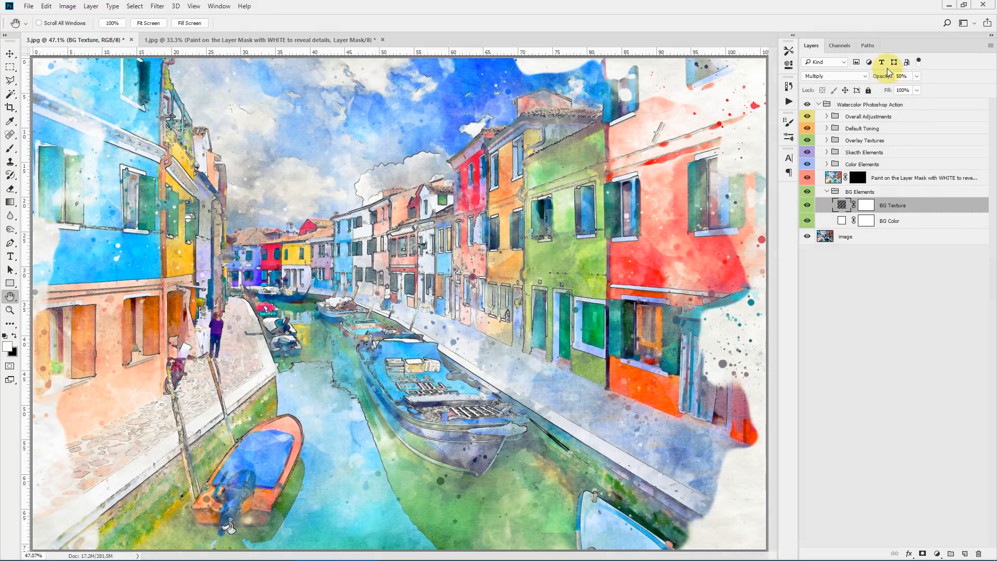
Try the BG Texture layer at 100% opacity, return it to 50% and collapse the BG Elements group
left_click_drag(882, 76, 922, 78)
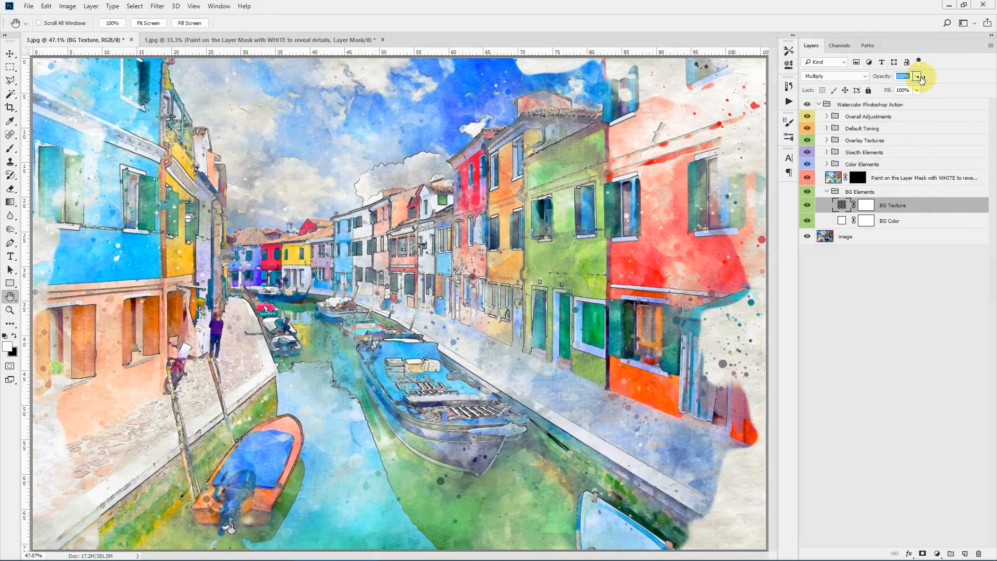
type("50")
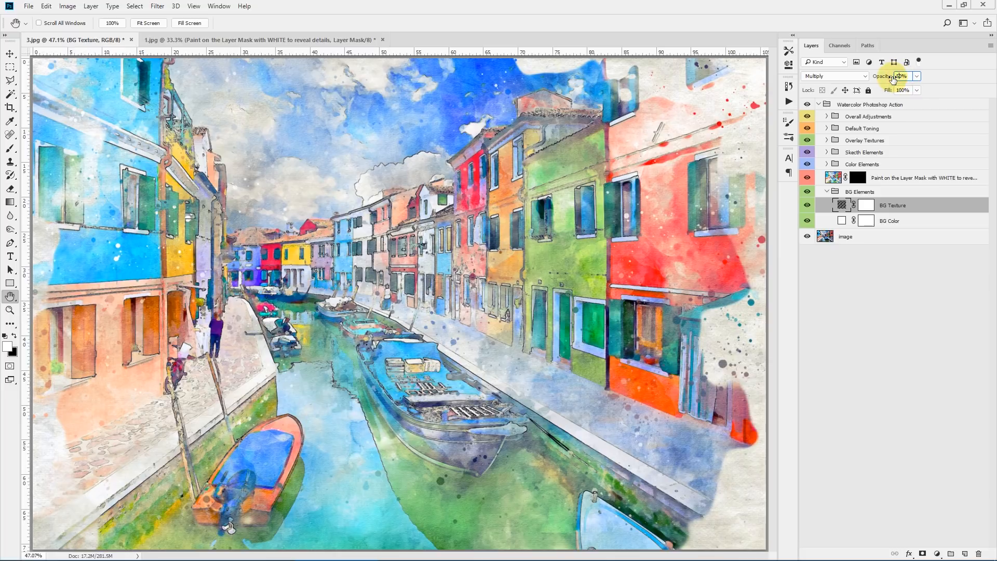
left_click(826, 191)
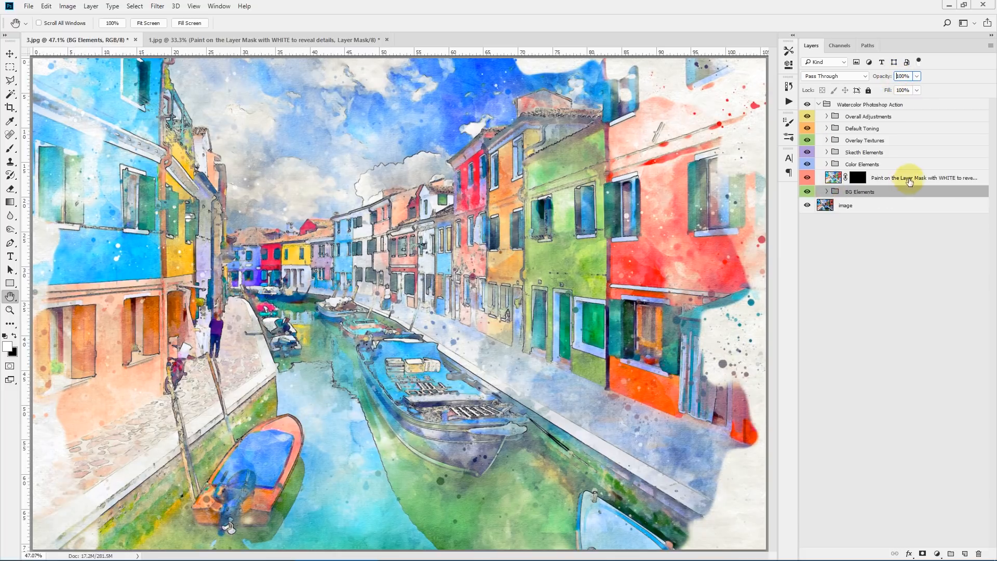
Point out the layer mask detail layer and compare the image with the Color Elements group hidden and shown
left_click(911, 178)
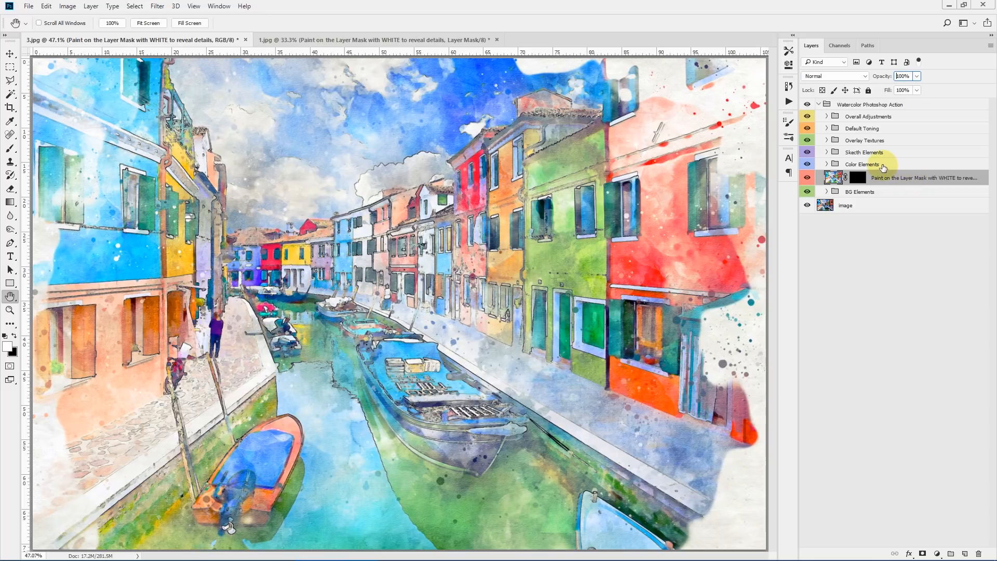
left_click(877, 164)
left_click(807, 165)
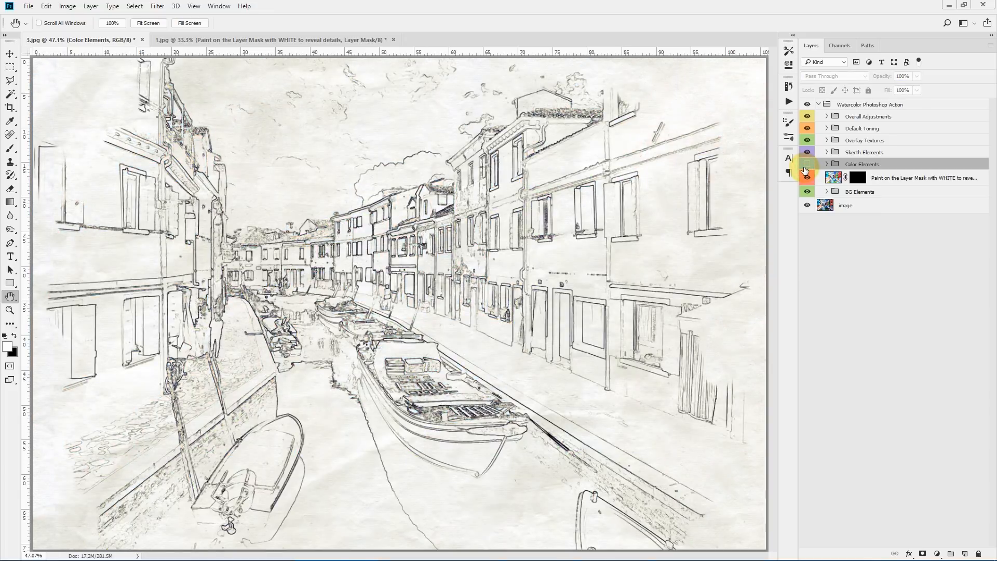
left_click(806, 166)
left_click(806, 166)
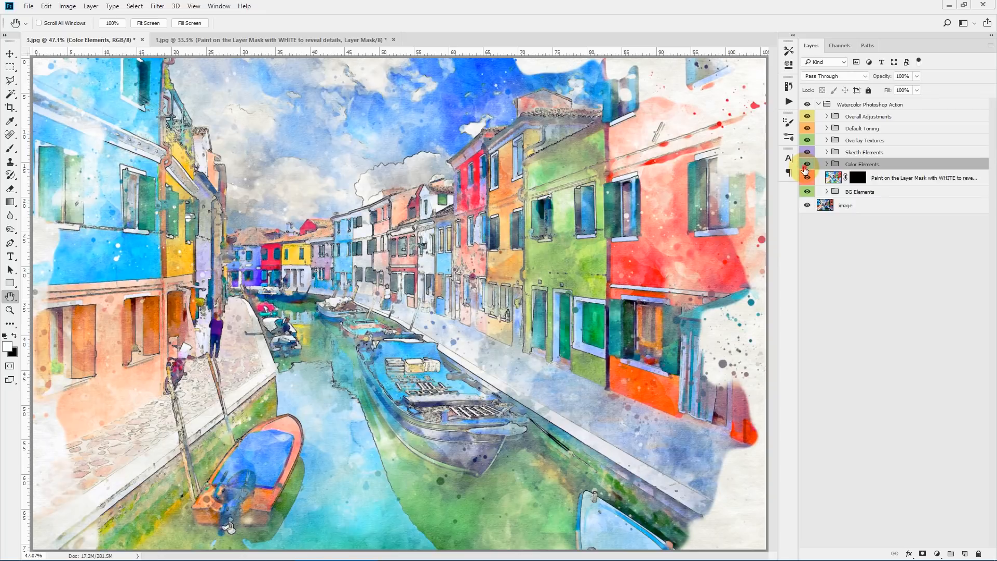
left_click(806, 166)
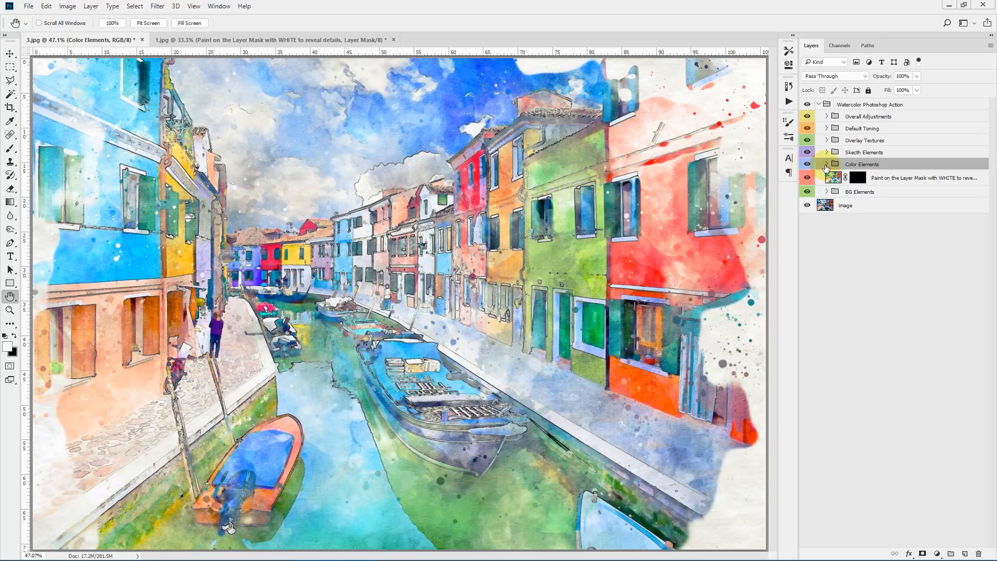
Expand the Color Elements group and compare the painting with the Color Base and Color Shadows layers hidden and shown
left_click(826, 164)
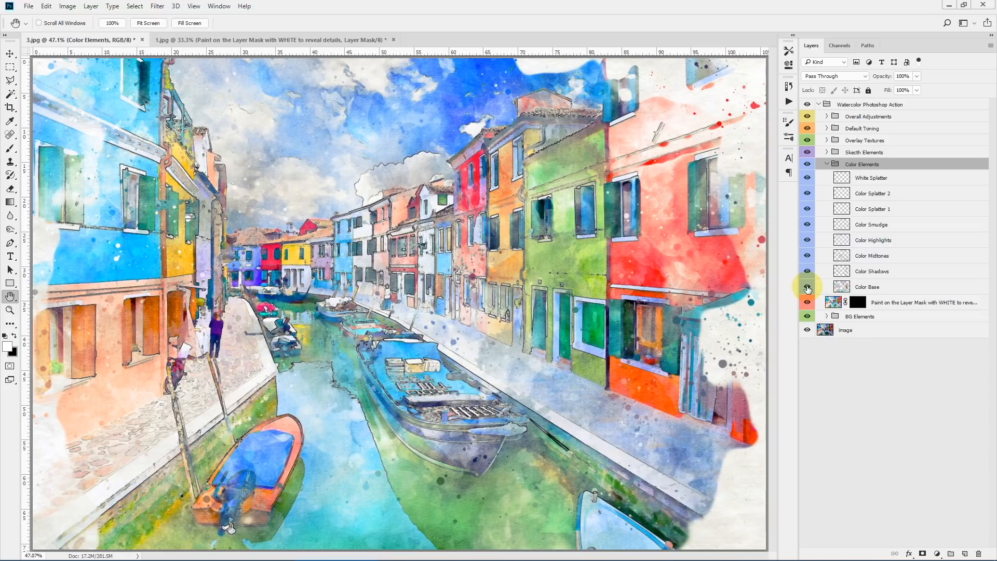
left_click(808, 288)
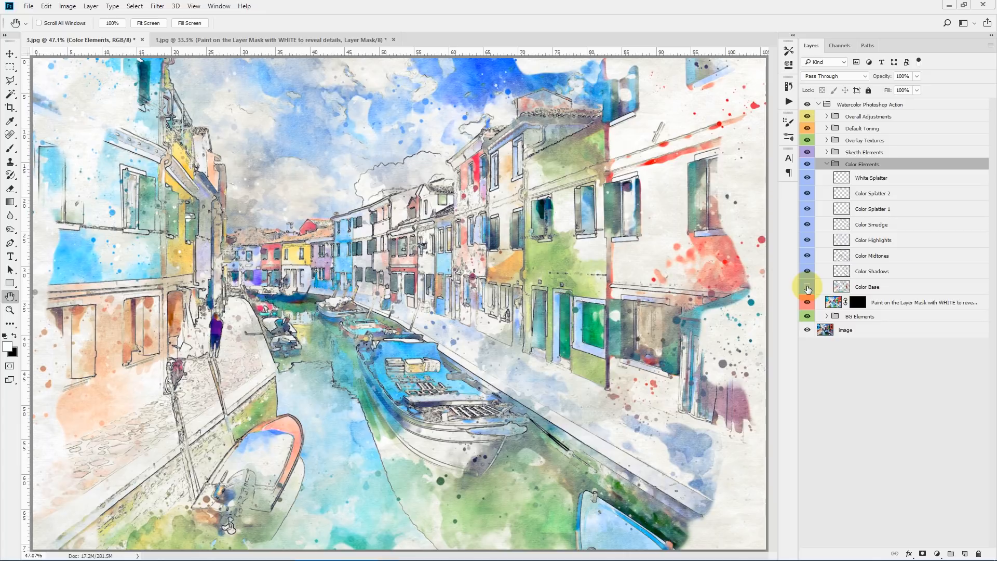
left_click(807, 287)
left_click(808, 288)
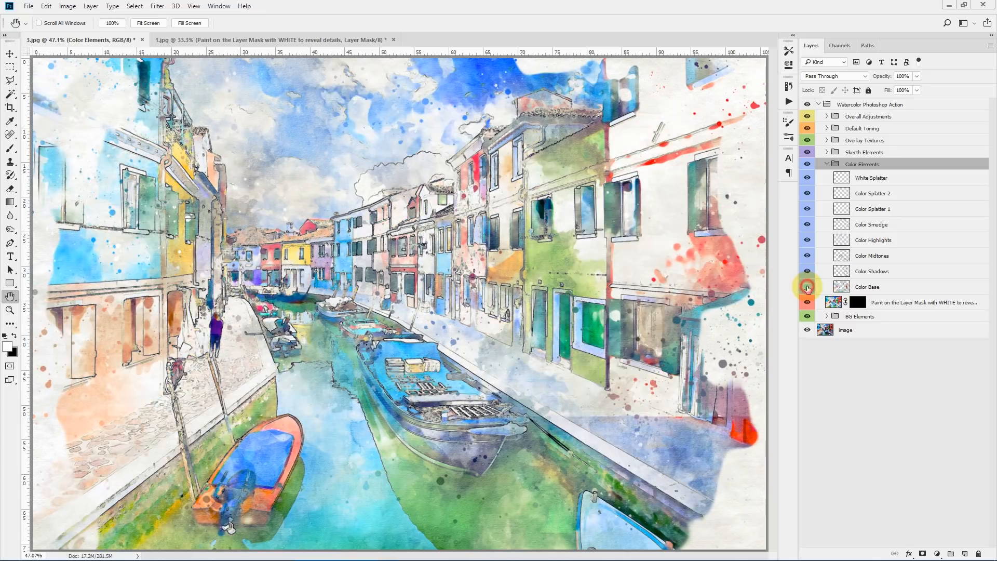
left_click(804, 271)
left_click(804, 271)
left_click(805, 286)
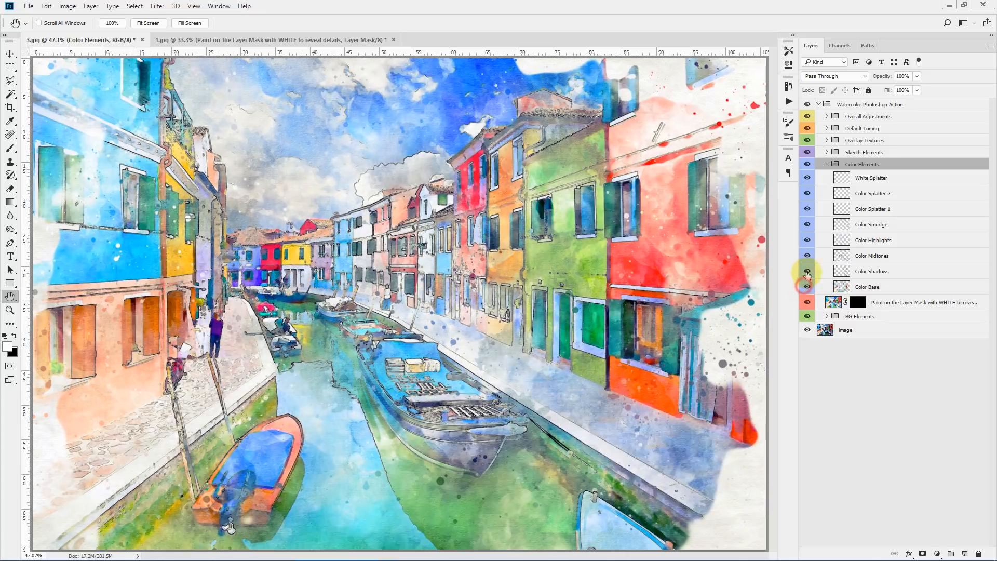
Hide the Color Shadows, Color Midtones, Color Base and Color Highlights layers to isolate the remaining color elements
left_click(804, 274)
left_click(804, 273)
left_click(804, 272)
left_click(807, 256)
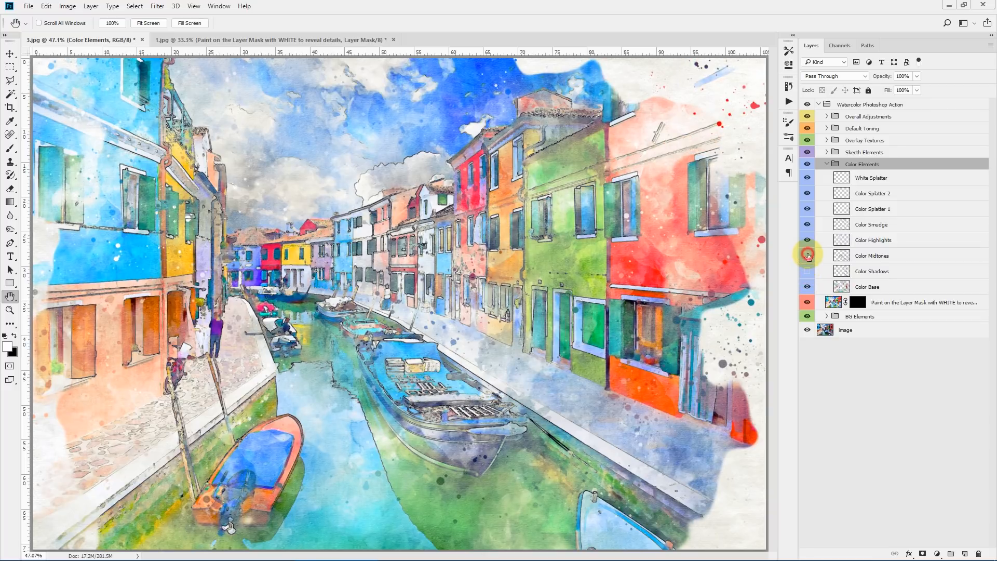
left_click(807, 287)
left_click(807, 241)
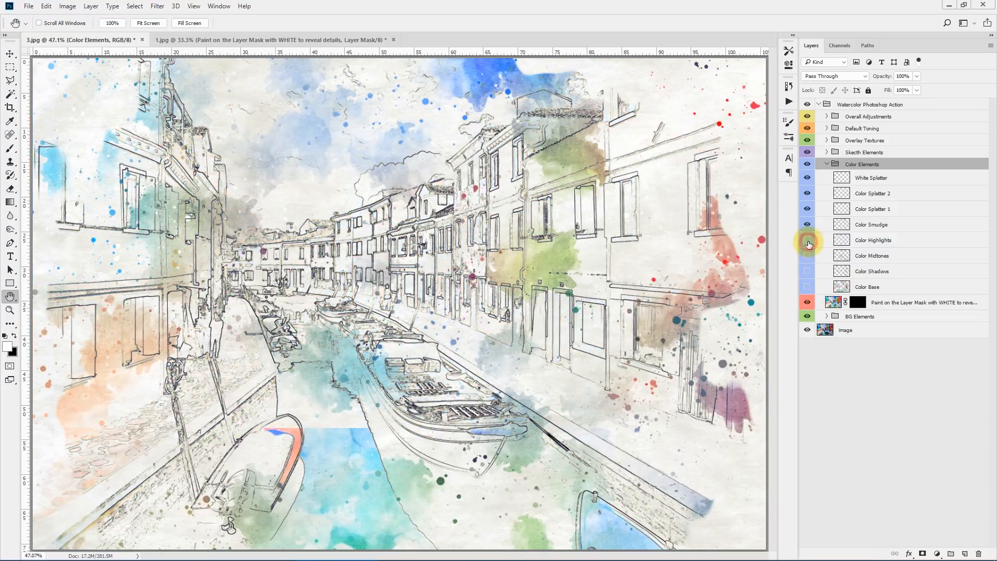
Compare the image with Color Highlights and Color Smudge toggled, and restore the Color Base, Shadows, Midtones and Highlights layers
left_click(807, 241)
left_click(807, 240)
left_click(806, 225)
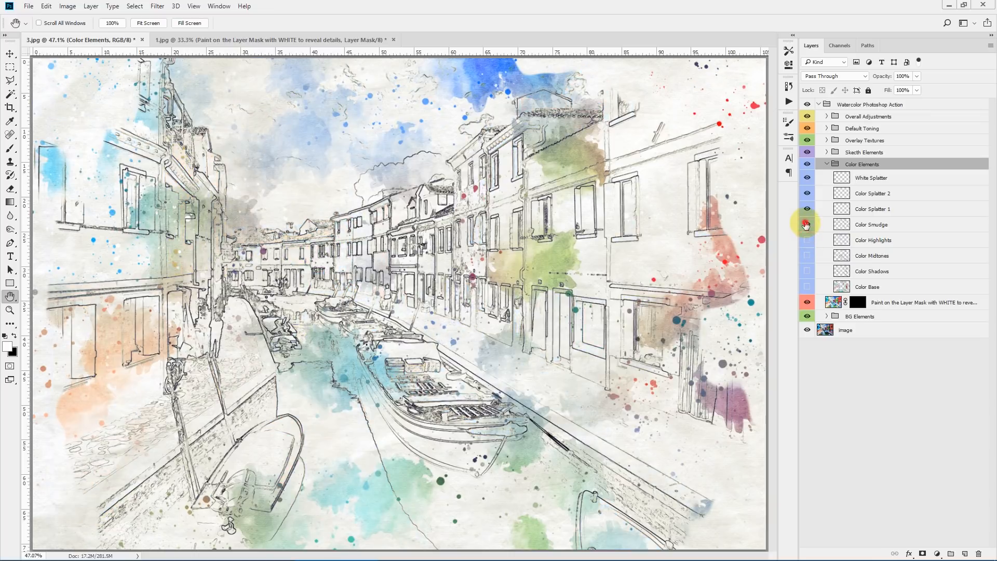
left_click(806, 224)
left_click(808, 286)
left_click(808, 271)
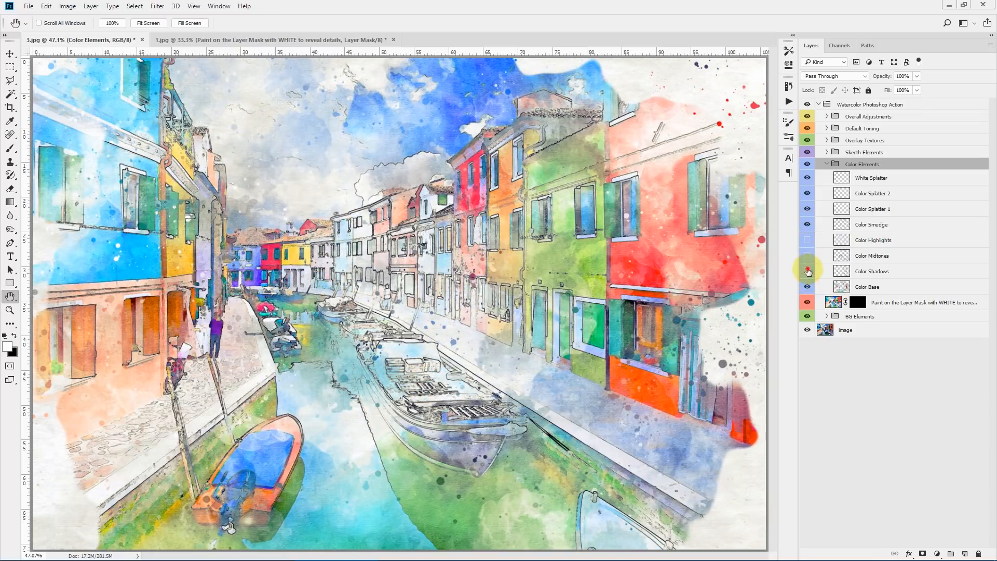
left_click(808, 255)
left_click(808, 241)
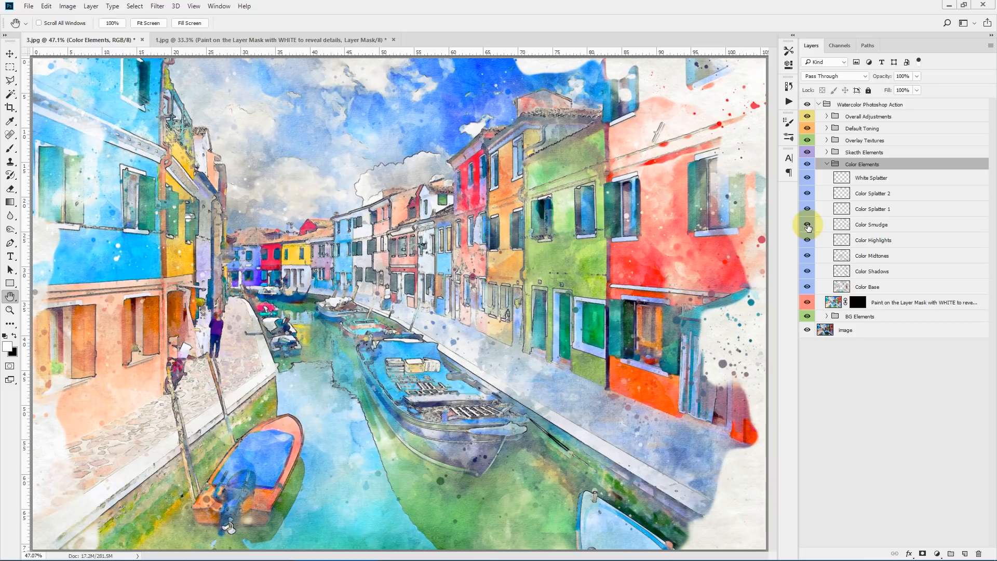
Compare the full painting with the Color Smudge and Color Highlights layers hidden and shown
left_click(808, 226)
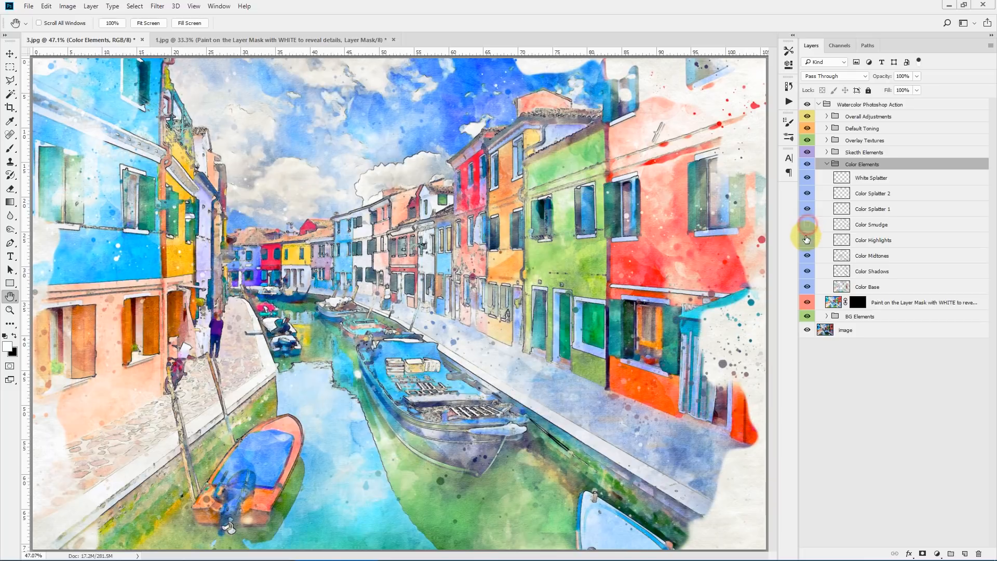
left_click(808, 239)
left_click(805, 222)
left_click(807, 240)
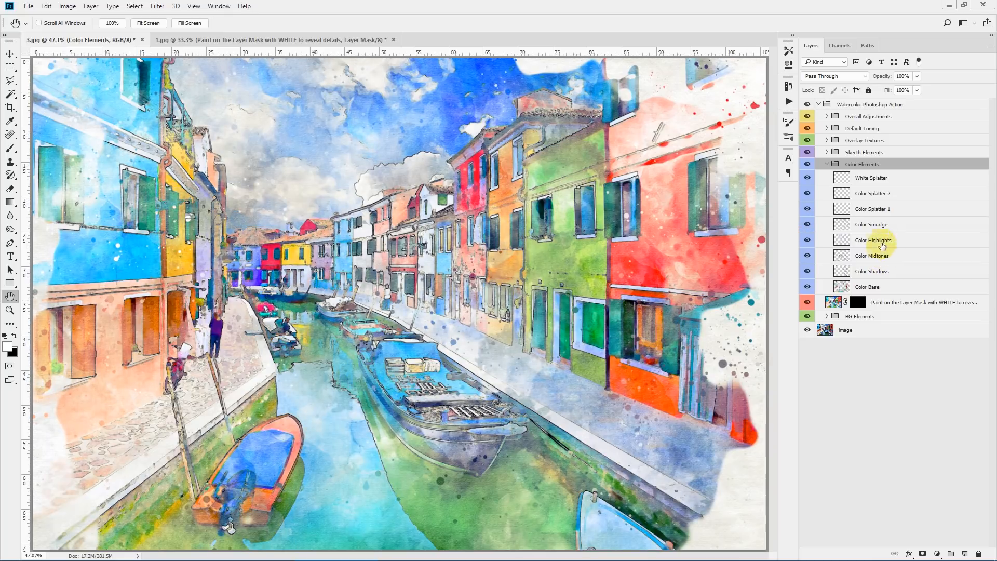
Add a layer mask to the Color Base layer and choose the watercolor_br_2 brush at 500 px
left_click(882, 288)
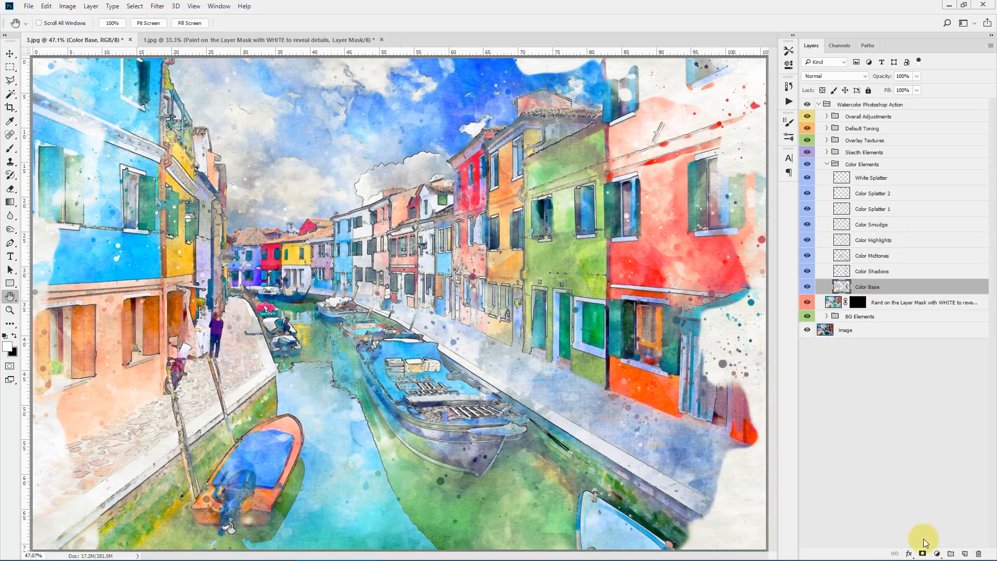
left_click(922, 554)
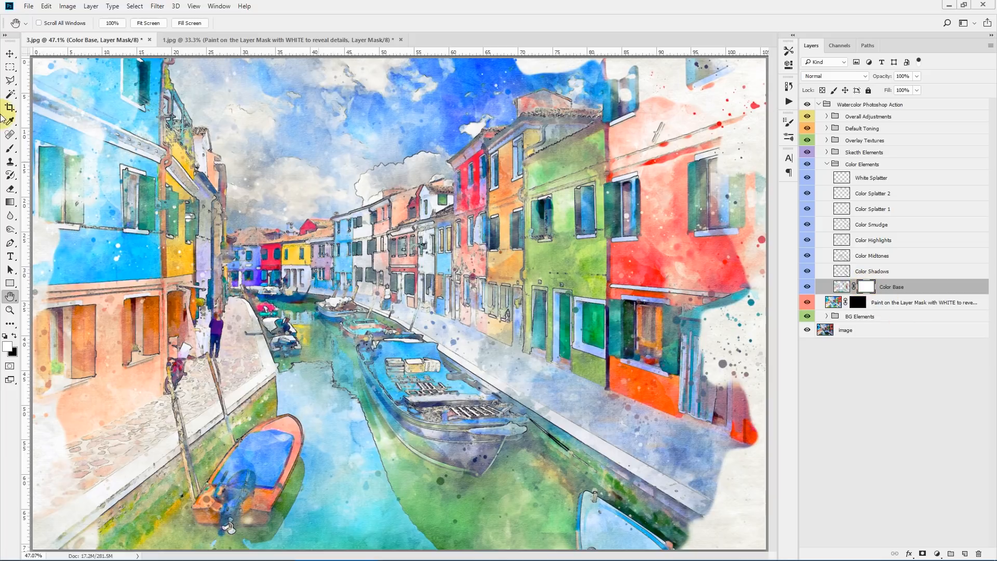
left_click(10, 148)
left_click(44, 24)
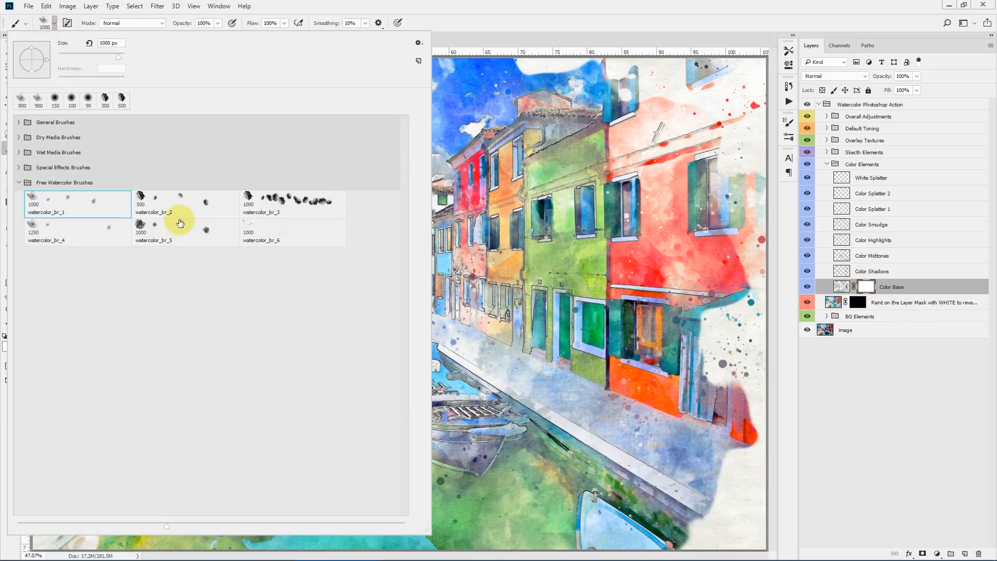
left_click(156, 200)
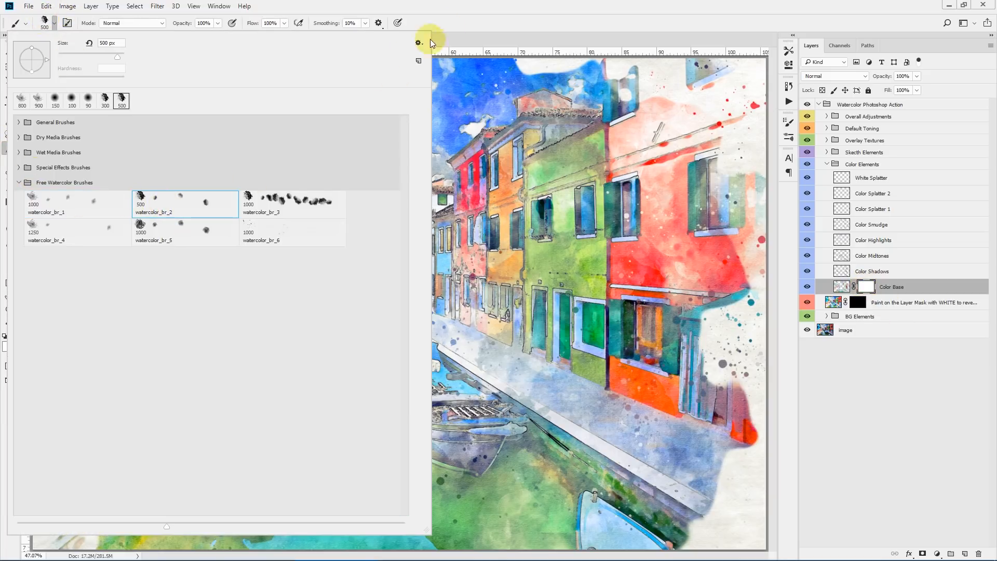
left_click(468, 11)
Try painting black on the Color Base layer mask across the image, and delete that mask
left_click(17, 337)
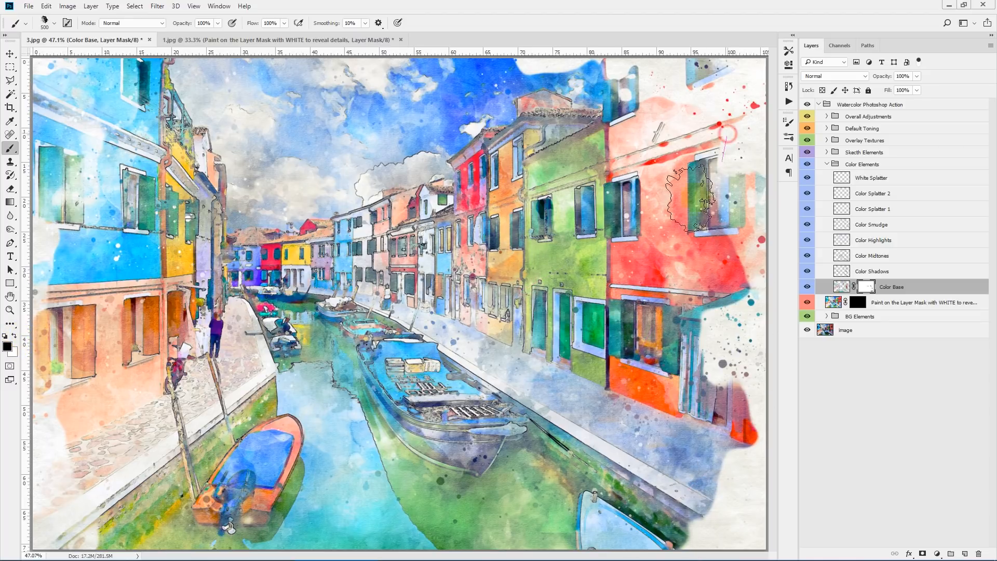
mouse_move(566, 343)
left_mouse_down()
mouse_move(5, 100)
mouse_move(423, 54)
mouse_move(57, 96)
mouse_move(369, 99)
mouse_move(390, 139)
mouse_move(92, 320)
mouse_move(240, 325)
left_mouse_up()
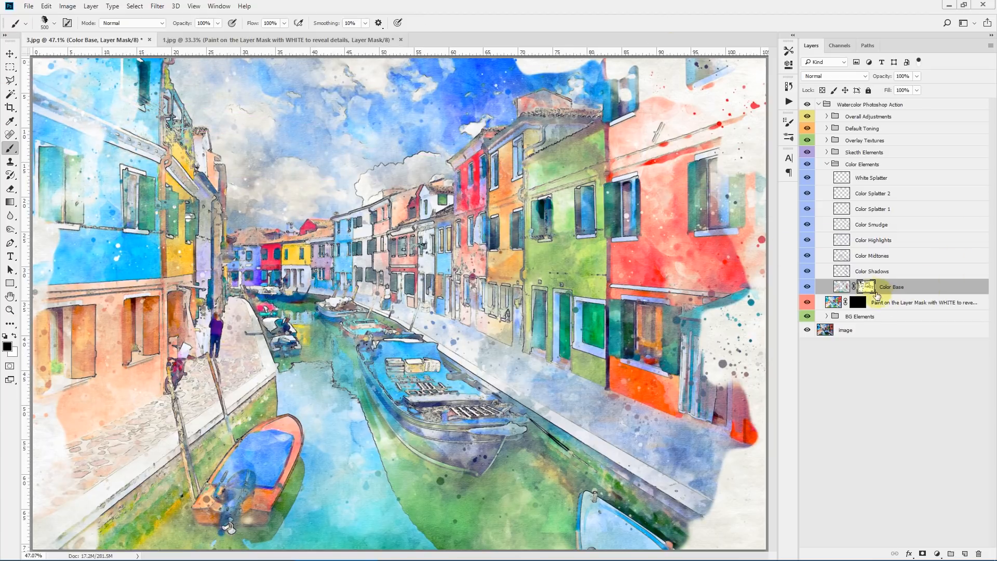
right_click(866, 286)
left_click(898, 310)
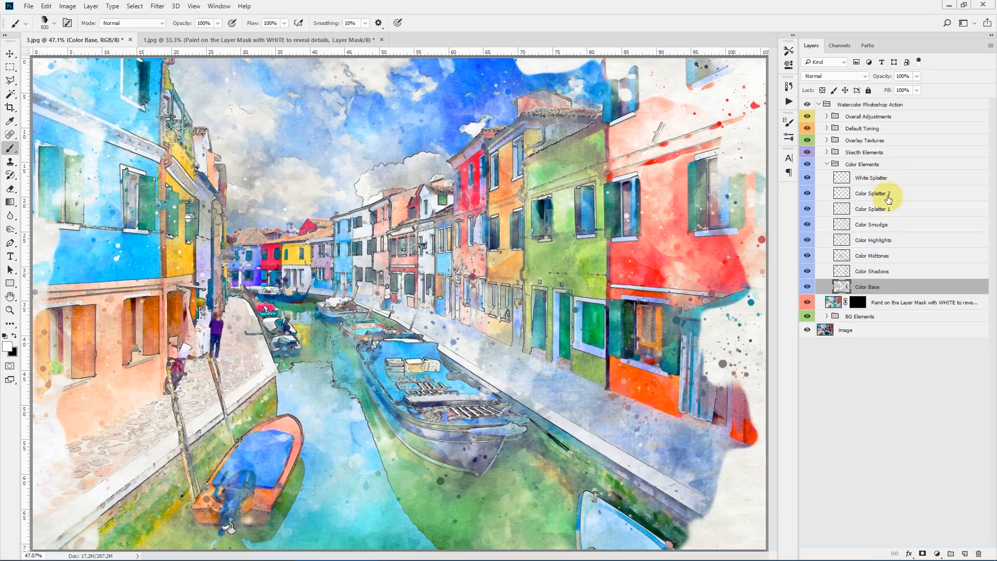
Compare the image with Color Splatter 1, Color Splatter 2 and White Splatter hidden and shown, and collapse the Color Elements group
left_click(883, 209)
left_click(807, 209)
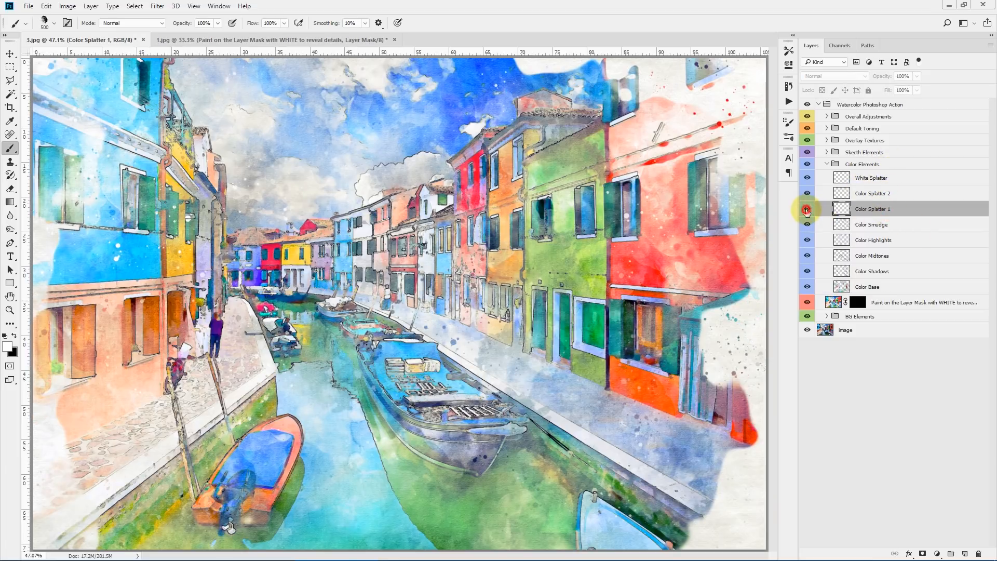
left_click(807, 210)
left_click(807, 192)
left_click(807, 177)
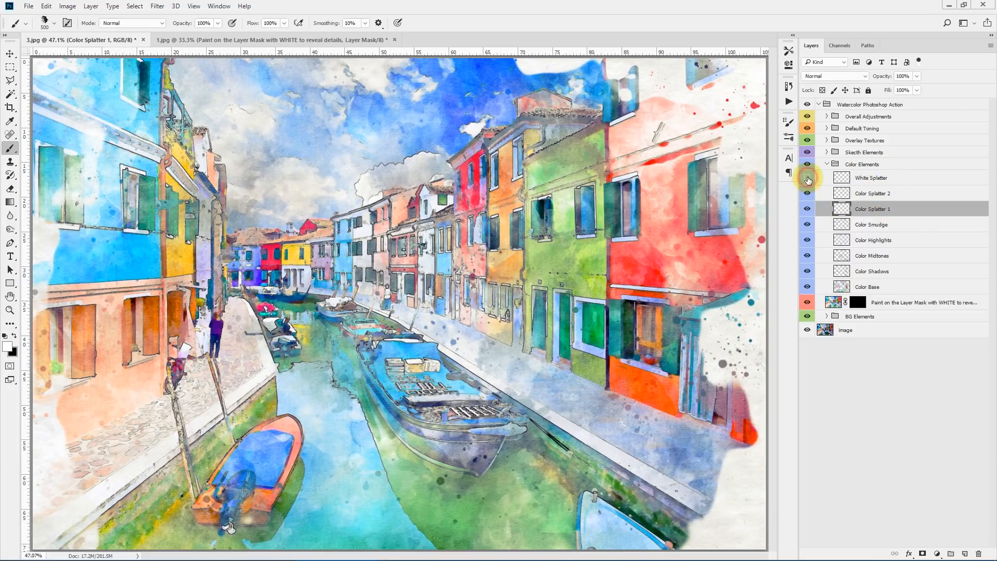
left_click(807, 178)
left_click(826, 165)
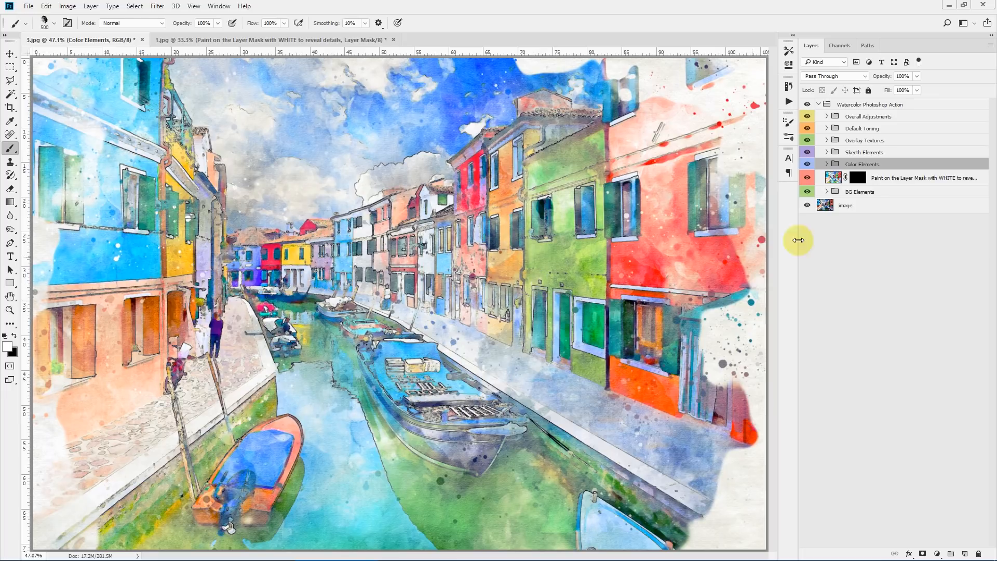
Widen the Layers panel to fit the full name of the "Paint on the Layer Mask" layer and select that layer's mask
left_click(888, 178)
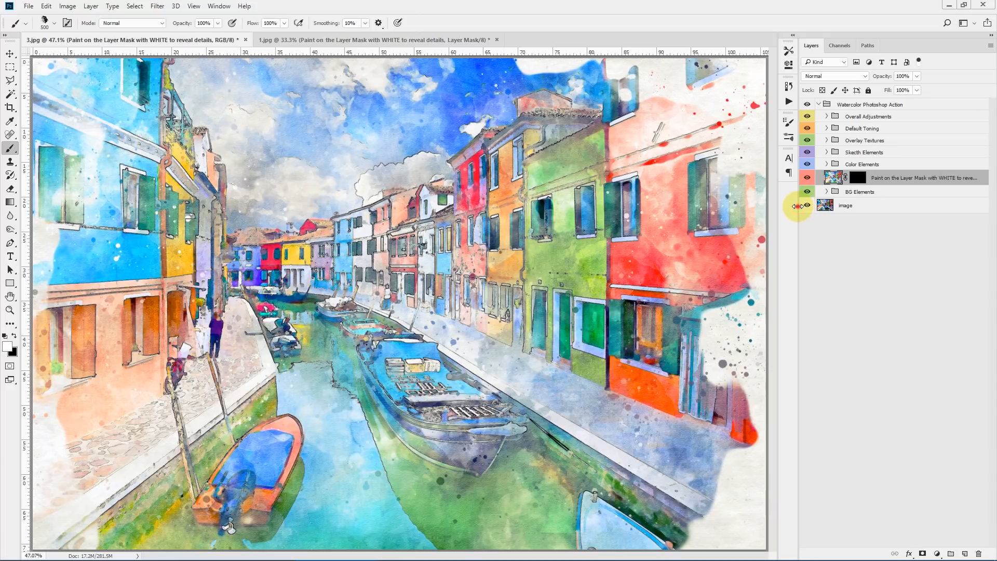
left_click_drag(801, 206, 735, 206)
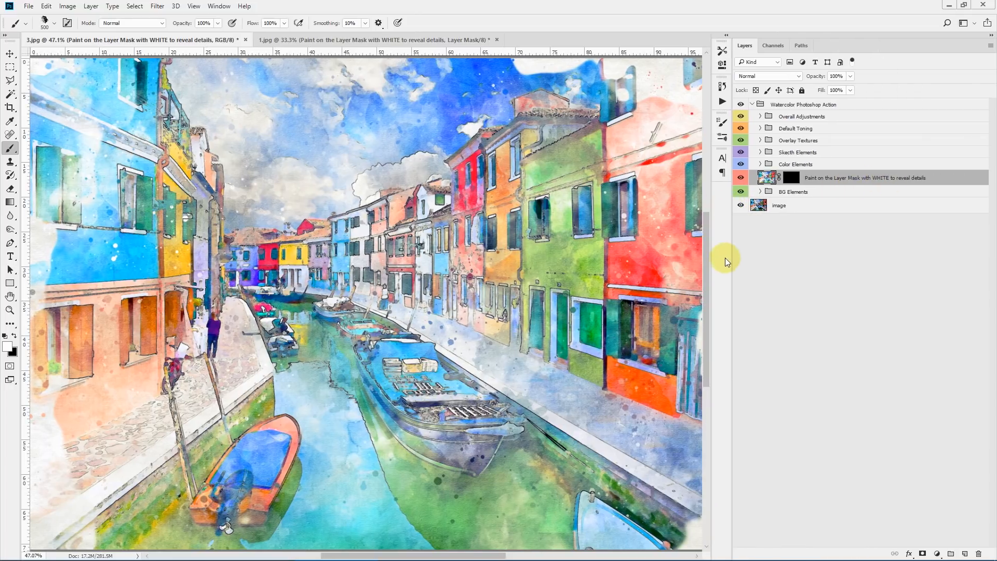
left_click_drag(729, 258, 782, 259)
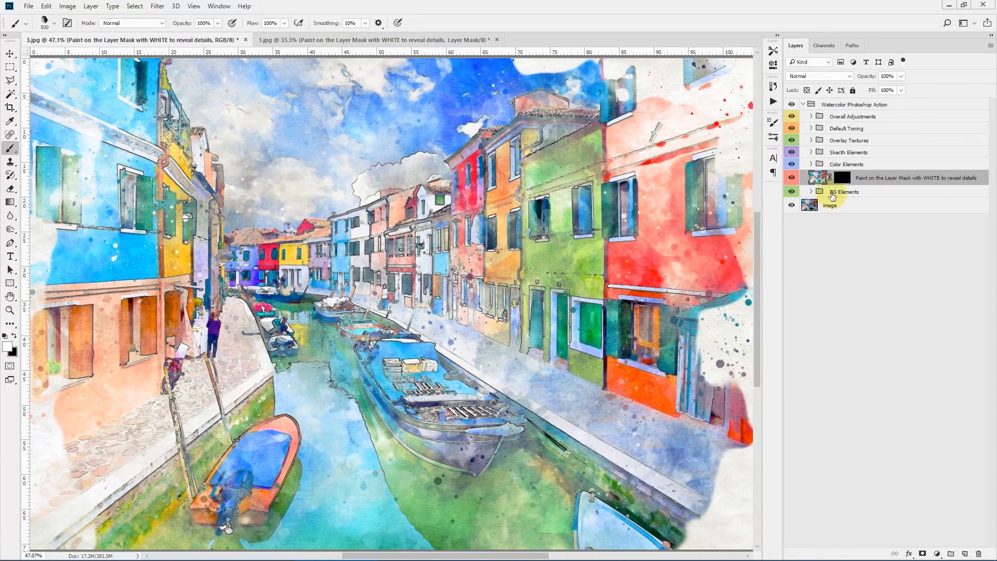
left_click(842, 178)
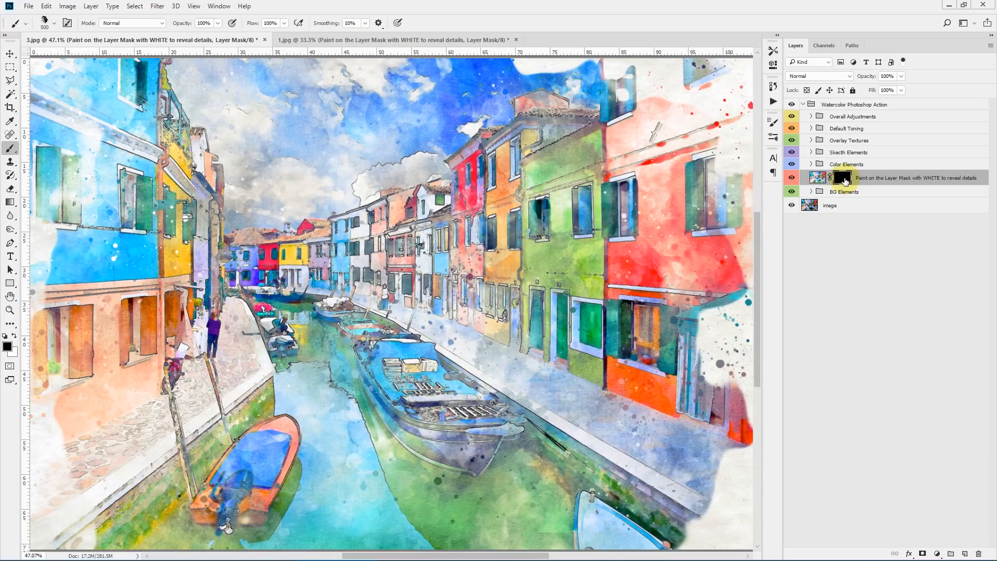
left_click(819, 179)
left_click(843, 180)
Choose the watercolor_br_5 brush at 1000 px and make white the foreground color
left_click(46, 22)
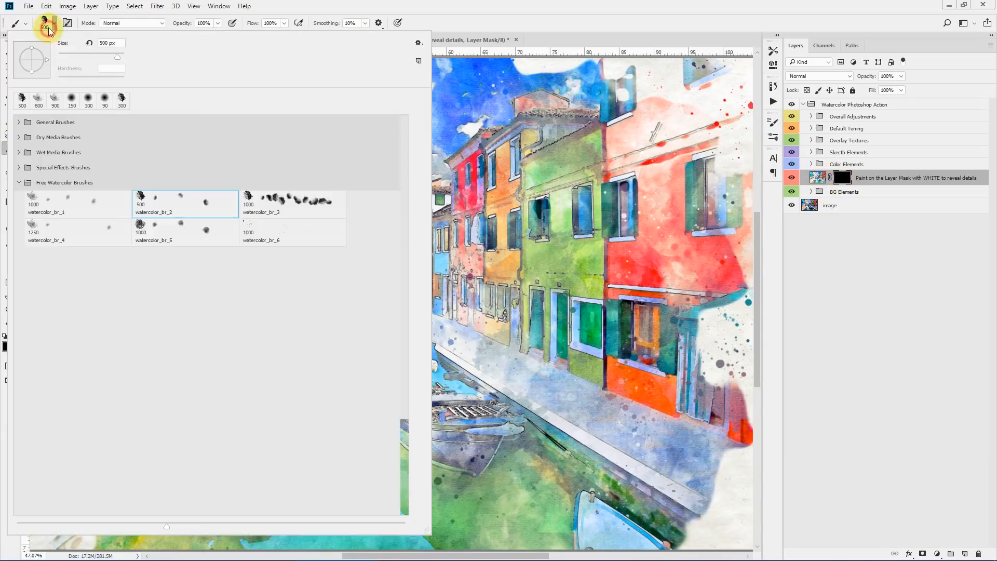
left_click(278, 198)
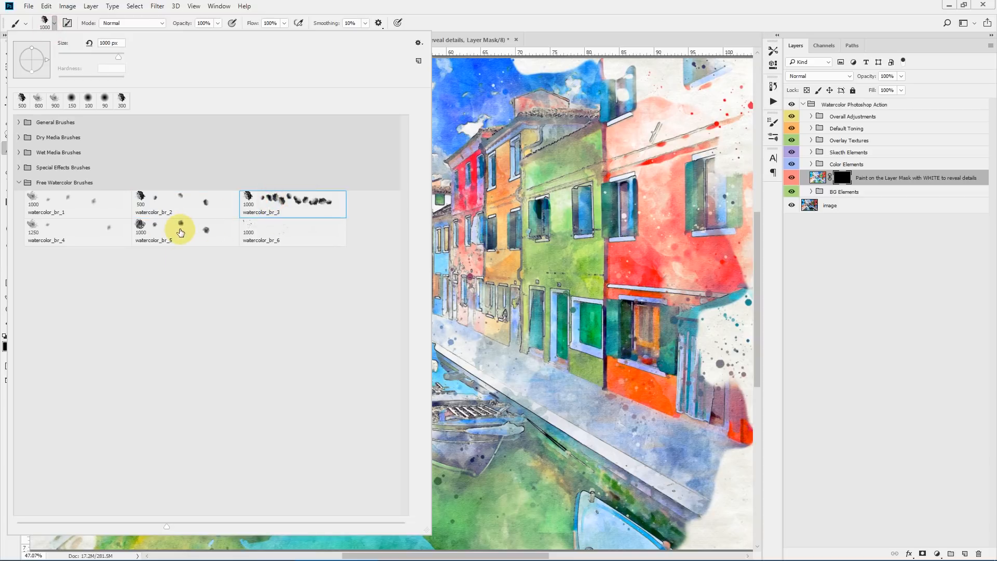
double_click(180, 233)
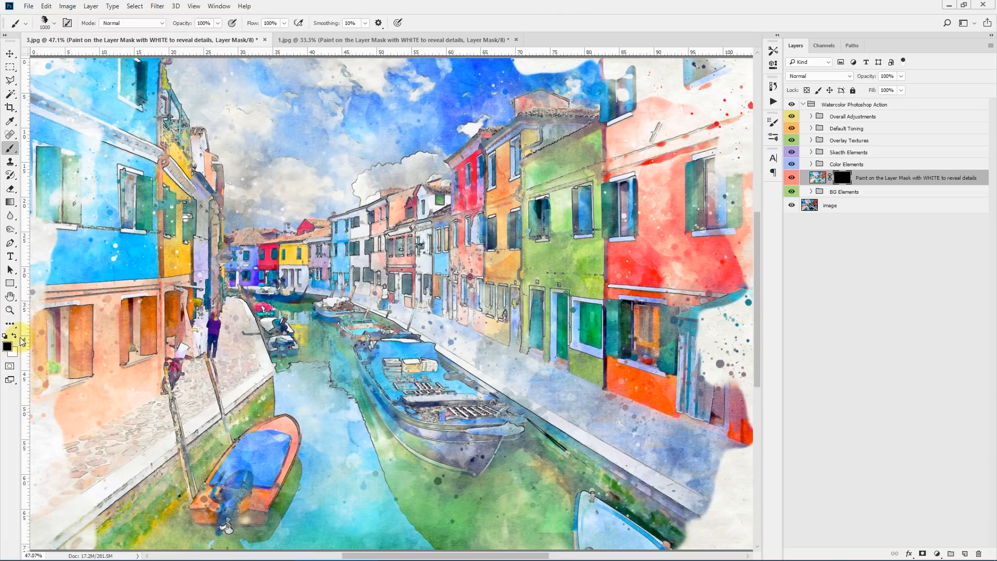
left_click(14, 335)
left_click(7, 347)
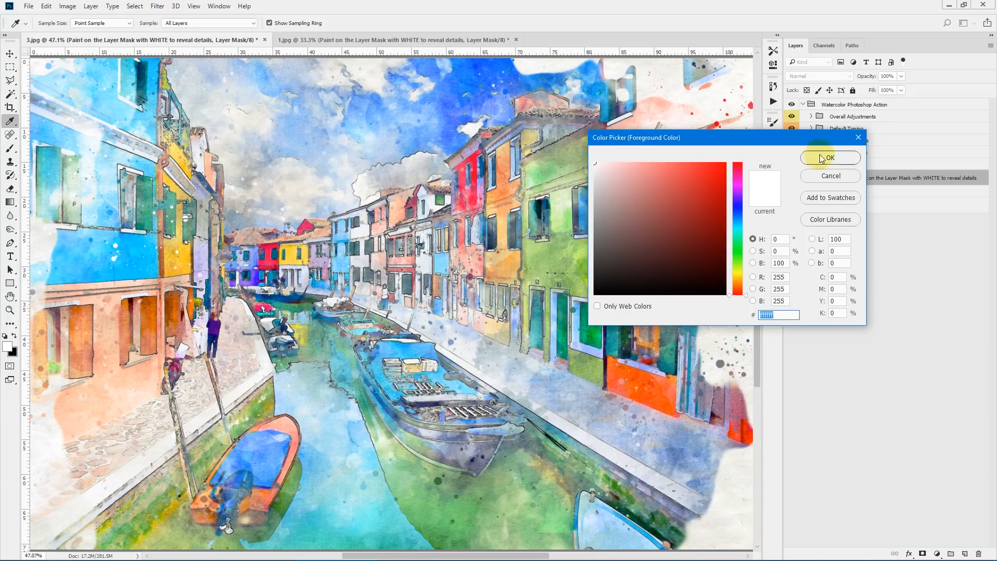
left_click(858, 137)
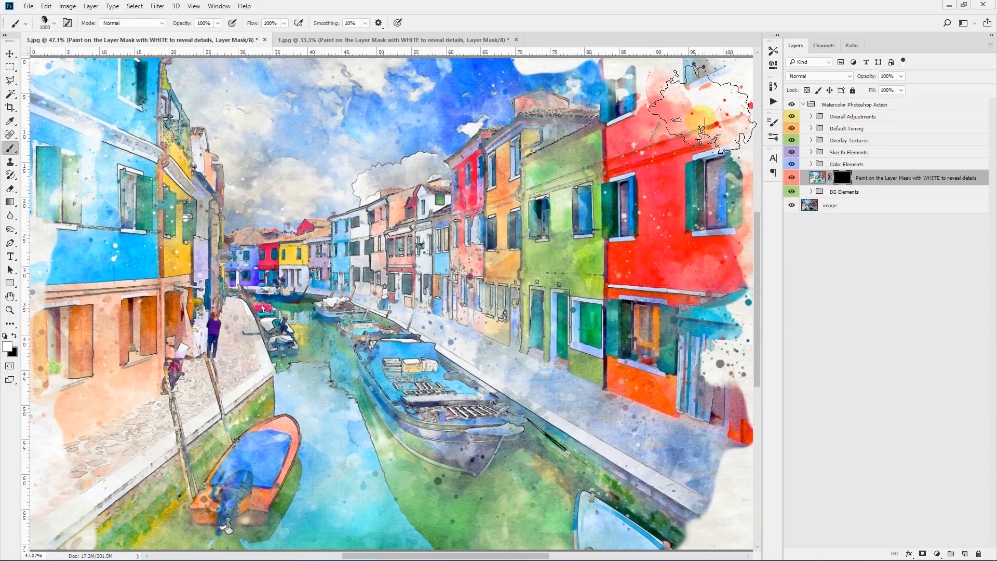
Try painting white on the detail layer's mask over the buildings and boats, and refill the mask with black
mouse_move(541, 124)
left_mouse_down()
mouse_move(618, 441)
mouse_move(746, 487)
mouse_move(706, 410)
mouse_move(670, 78)
mouse_move(311, 208)
mouse_move(250, 397)
mouse_move(337, 301)
mouse_move(374, 364)
mouse_move(445, 345)
mouse_move(273, 244)
mouse_move(146, 188)
mouse_move(161, 359)
left_mouse_up()
left_click(843, 178)
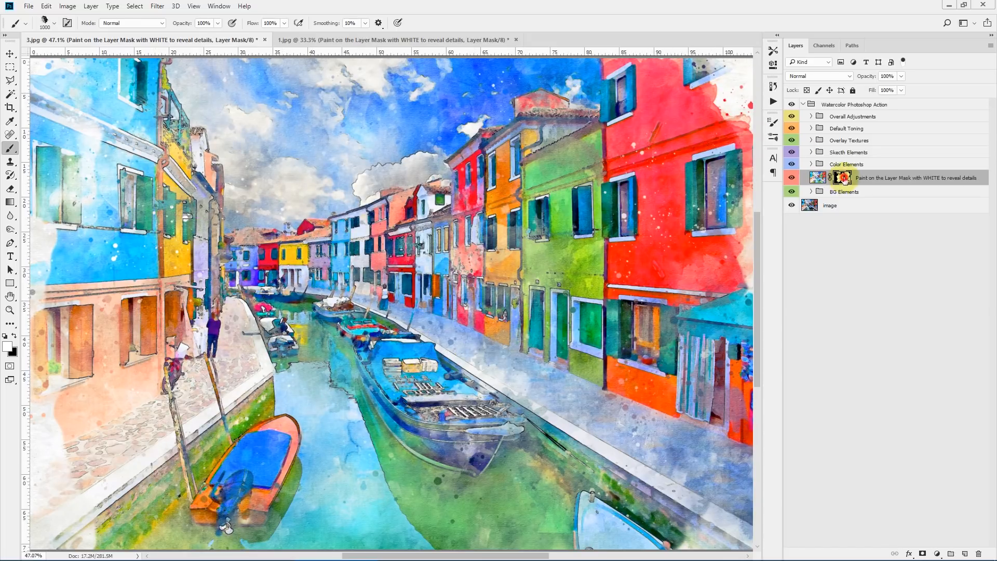
key("ctrl+BackSpace")
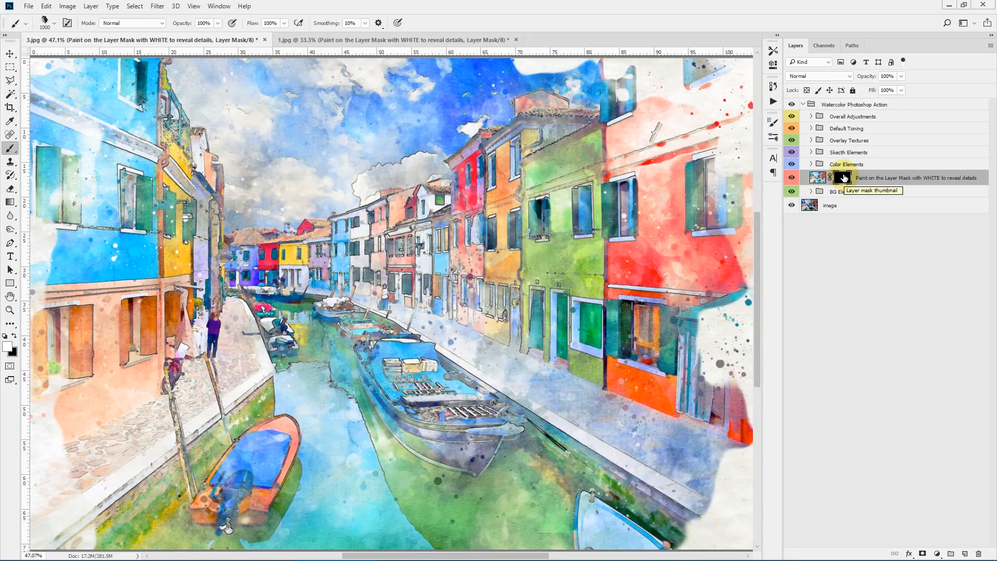
Compare the painting with the Skecth Elements group hidden and shown, and expand it to toggle Sketch Fine and Sketch Bold
left_click(862, 152)
left_click(792, 153)
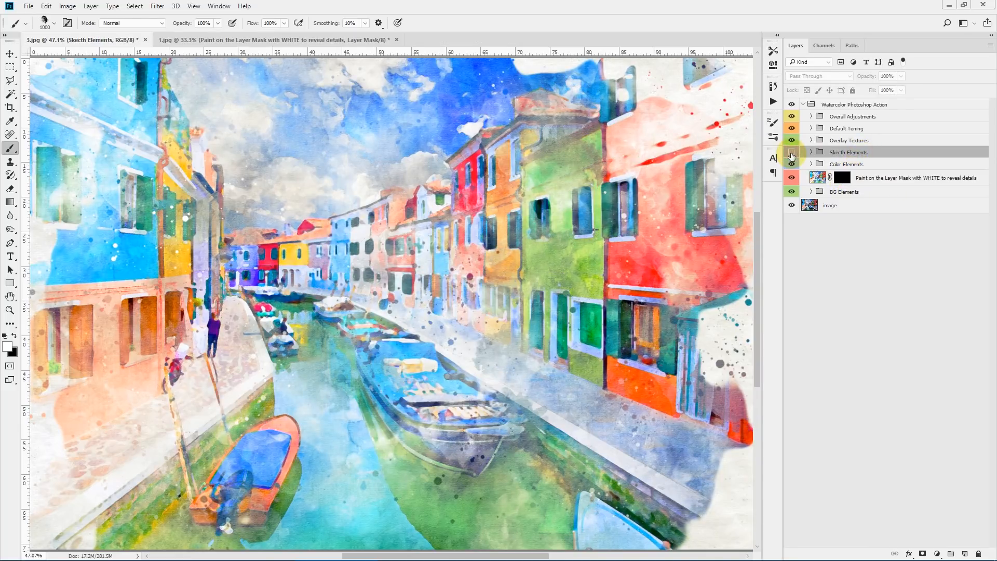
left_click(791, 154)
left_click(811, 152)
left_click(791, 181)
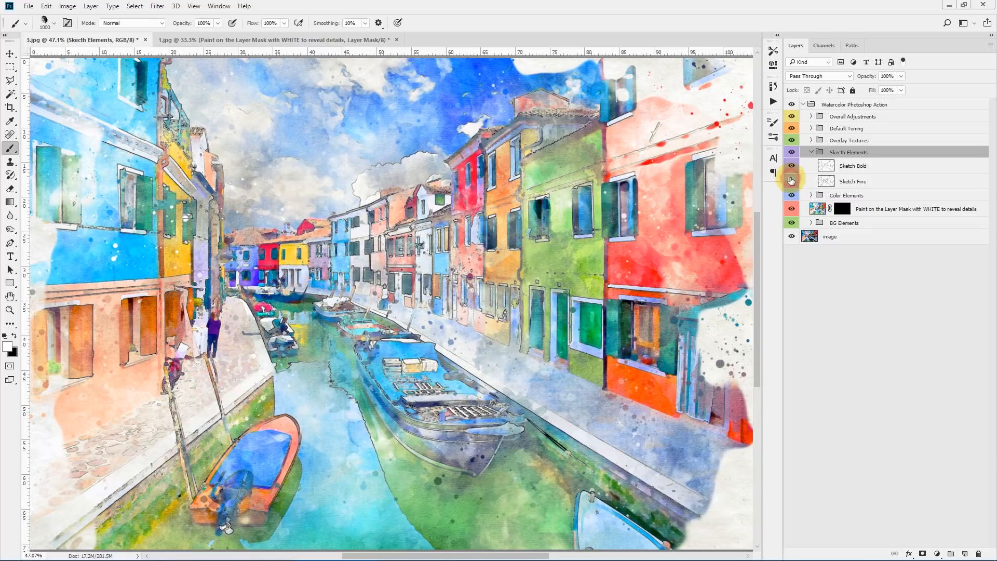
left_click(791, 165)
left_click(791, 180)
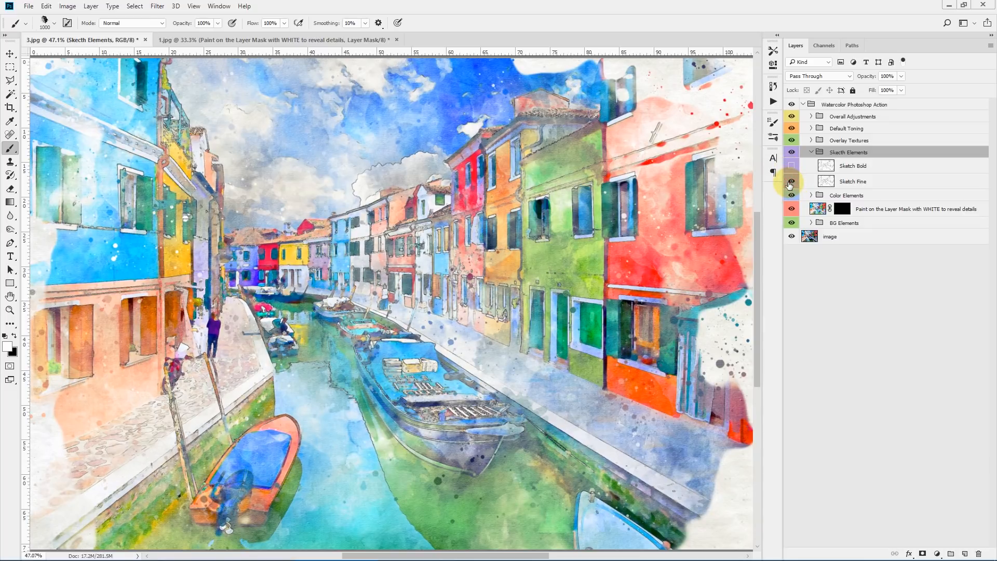
Inspect the Sketch Fine and Sketch Bold outlines at 100% zoom, leave both layers visible and collapse the Skecth Elements group
left_click(10, 310)
left_click(433, 282)
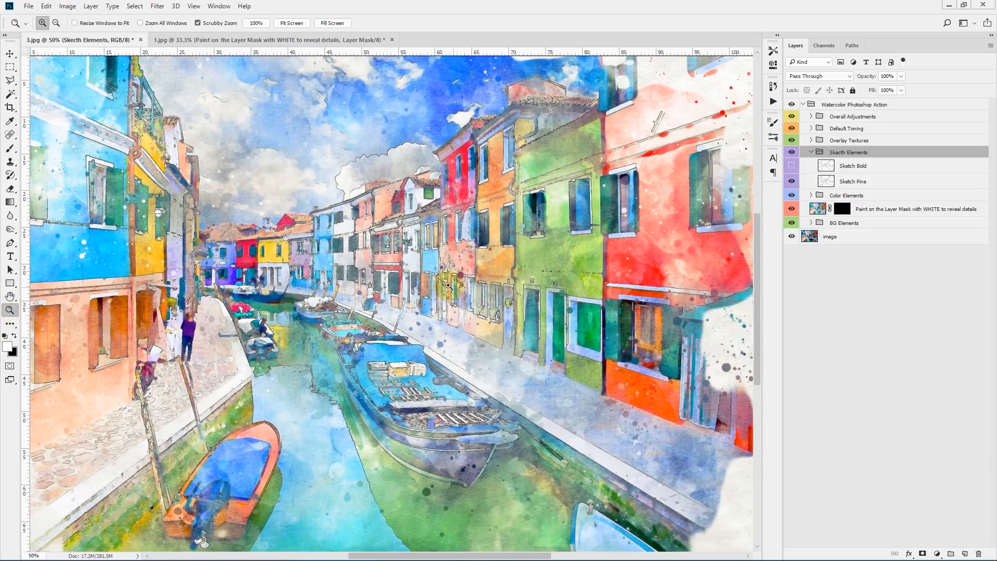
left_click(433, 282)
left_click(433, 282)
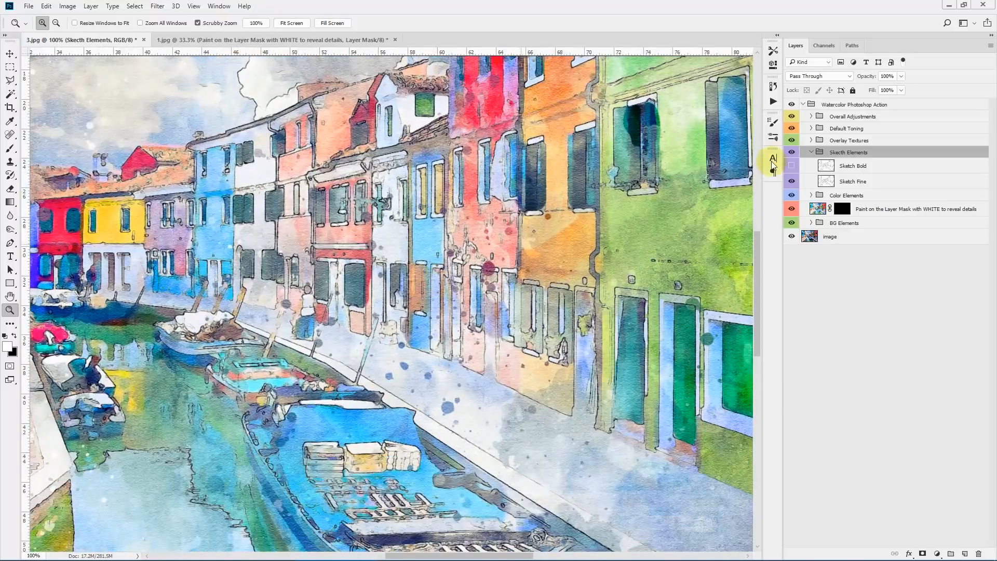
left_click(792, 180)
left_click(792, 180)
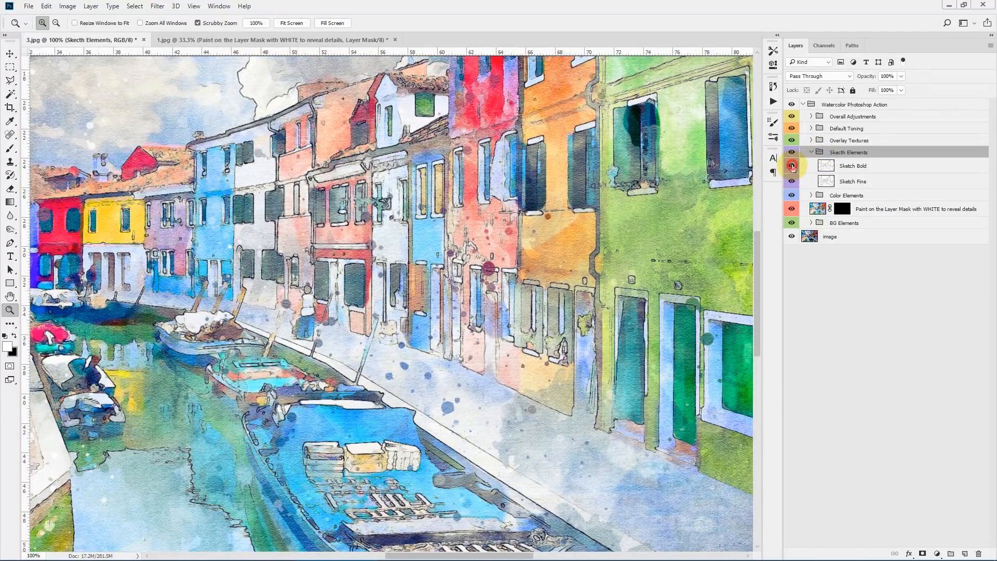
left_click(791, 166)
left_click(811, 151)
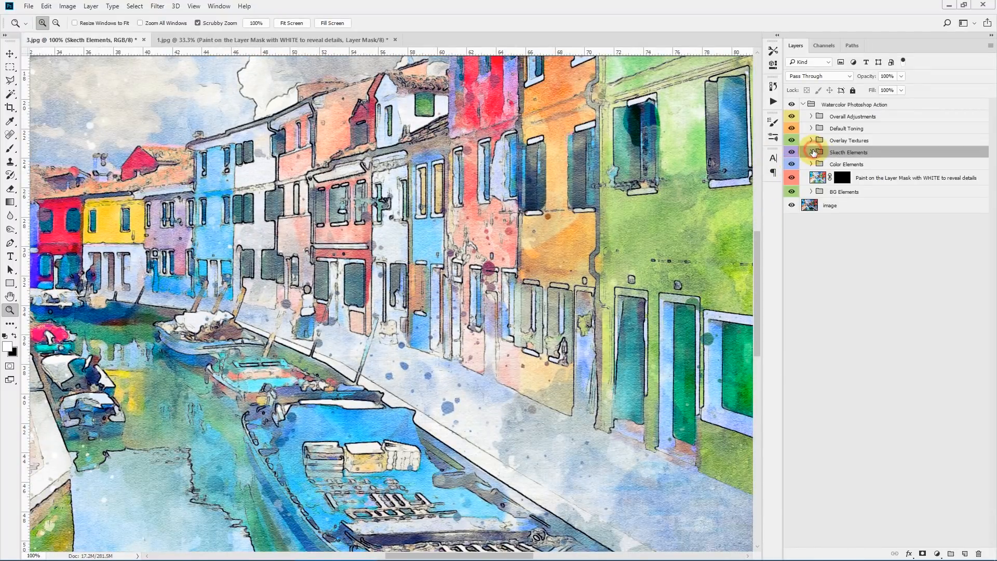
Compare the painting with the Default Toning group hidden and shown, and expand the Overall Adjustments group
left_click(289, 23)
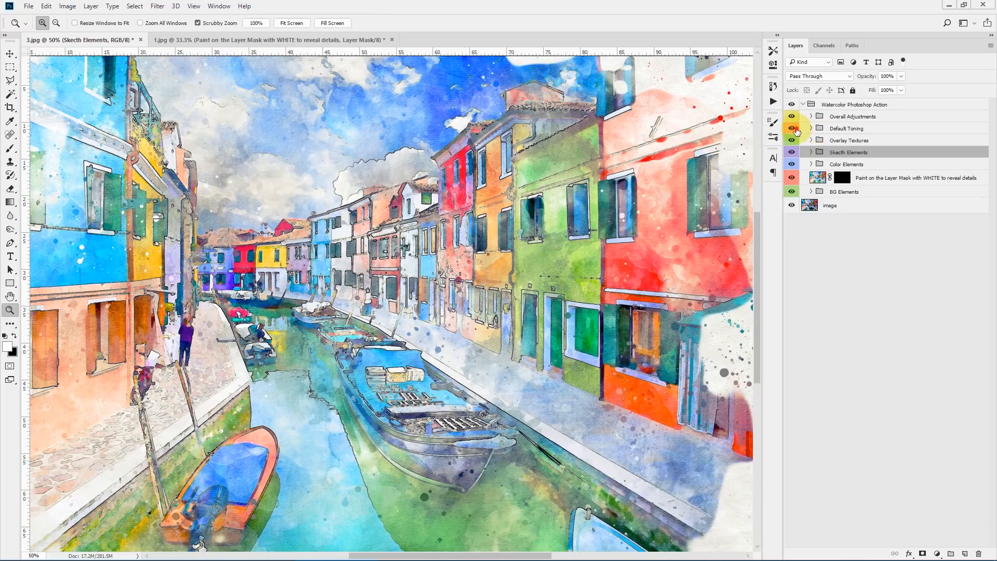
left_click(791, 128)
left_click(794, 128)
left_click(811, 116)
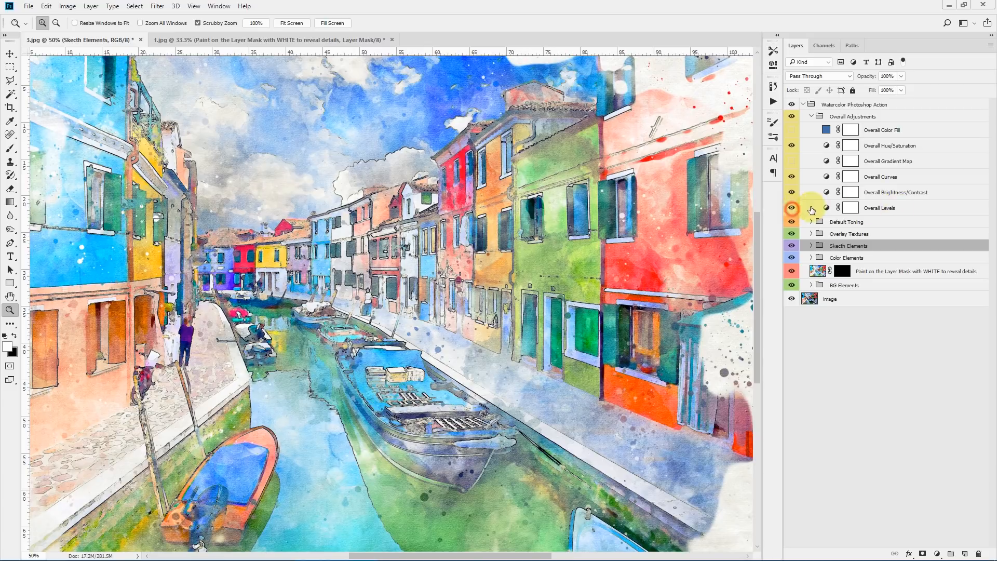
Try brightening the painting by setting the white input level of the Overall Levels adjustment to 238
double_click(827, 208)
mouse_move(634, 153)
left_mouse_down()
mouse_move(654, 154)
mouse_move(634, 154)
left_mouse_up()
left_click_drag(747, 154, 753, 153)
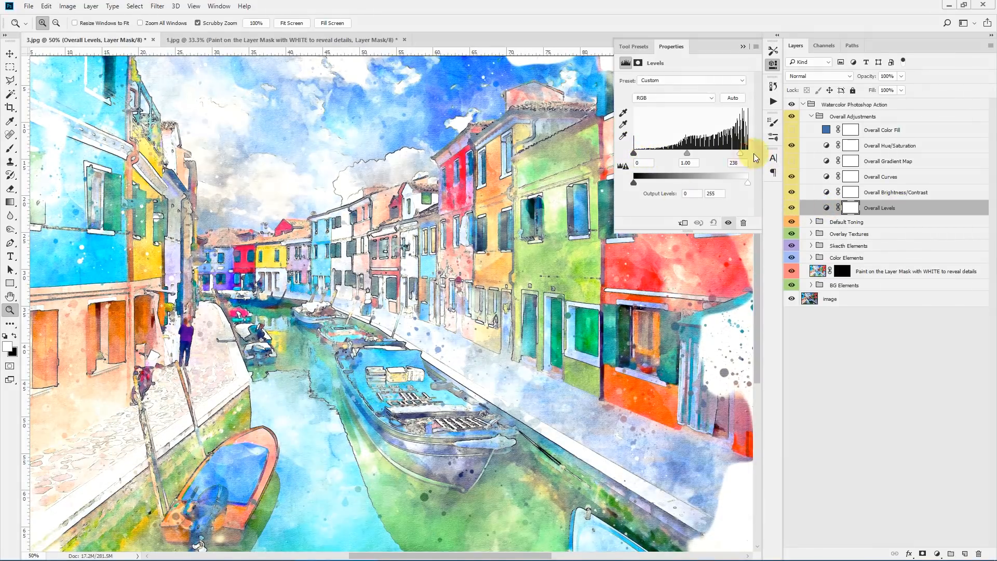
left_click(742, 48)
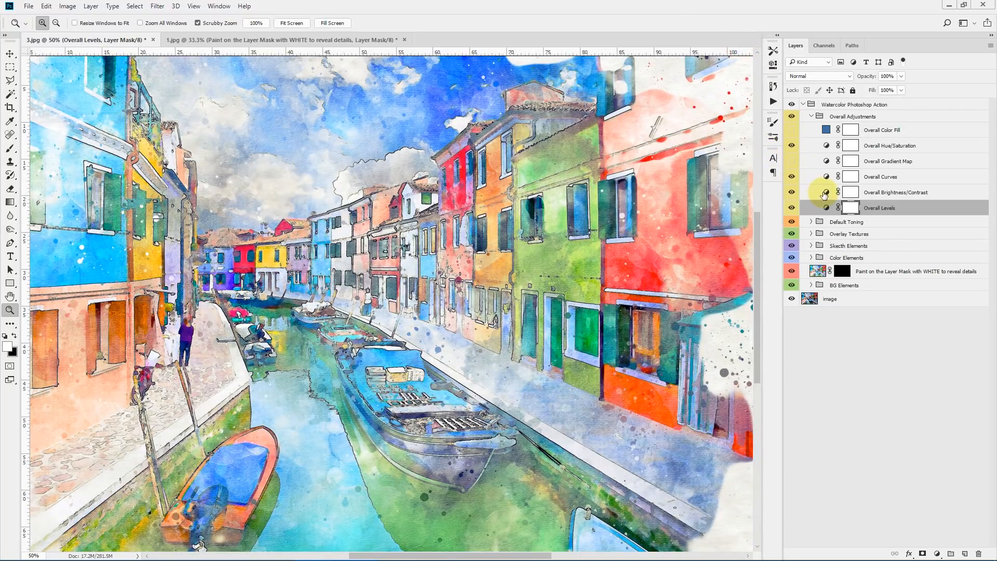
Try shifting the brightness and lowering the contrast in the Overall Brightness/Contrast adjustment, keeping brightness at 0
double_click(826, 191)
mouse_move(680, 107)
left_mouse_down()
mouse_move(695, 105)
mouse_move(686, 105)
left_mouse_up()
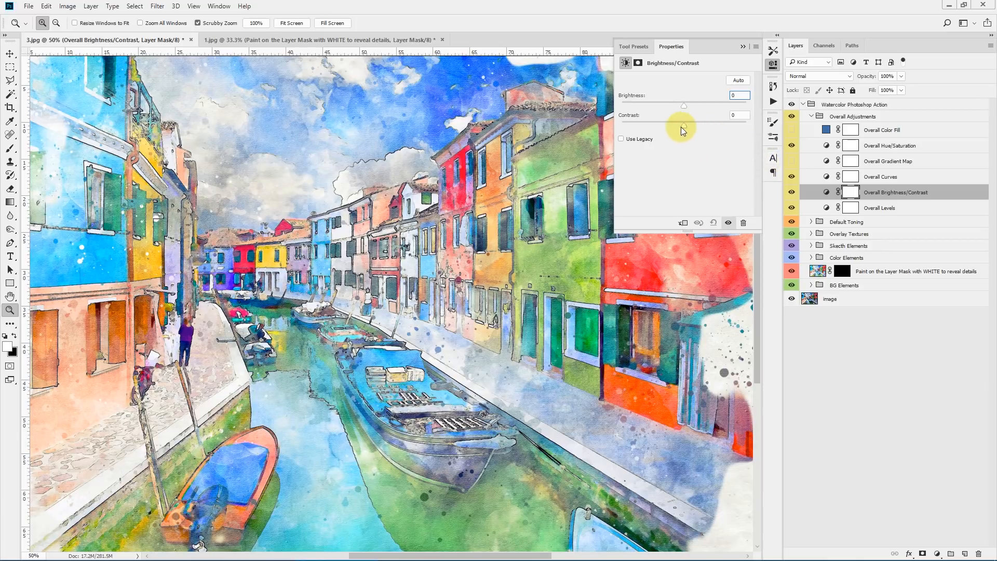
mouse_move(681, 127)
left_mouse_down()
mouse_move(728, 128)
mouse_move(675, 123)
left_mouse_up()
left_click(733, 115)
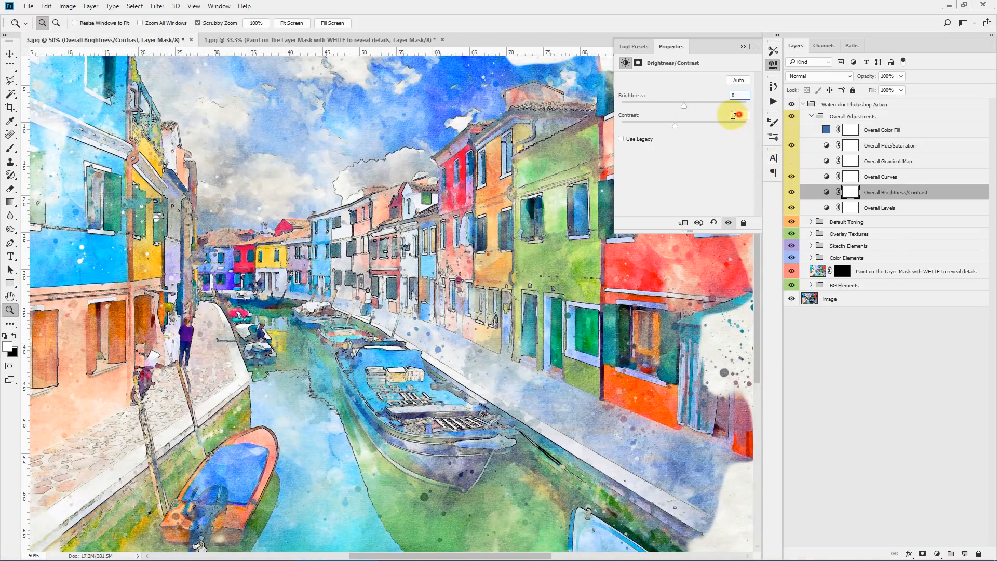
left_click(743, 47)
Try a three-point custom curve on the Blue channel of the Overall Curves adjustment and hide that layer
left_click(827, 178)
left_click(827, 178)
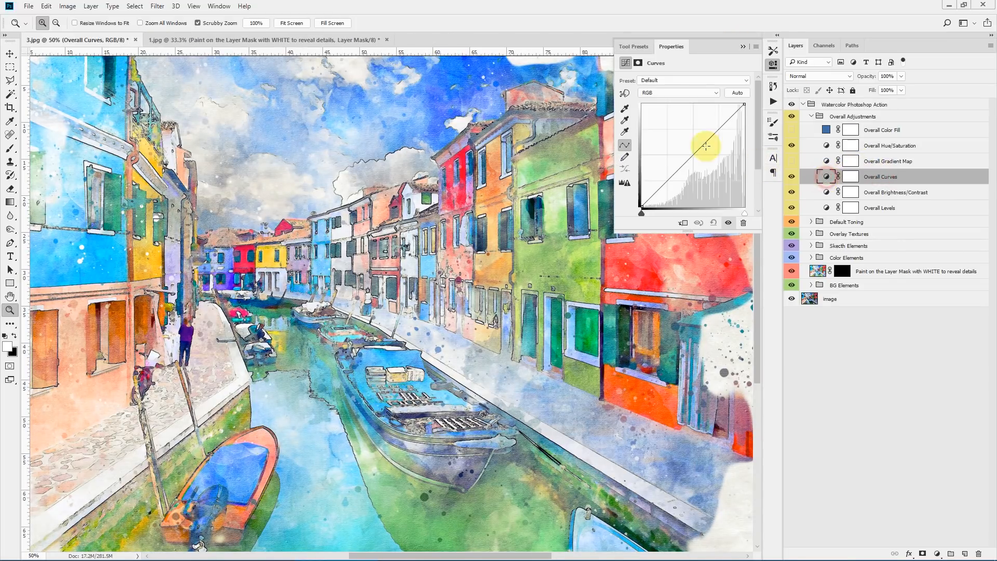
left_click(675, 92)
left_click(646, 120)
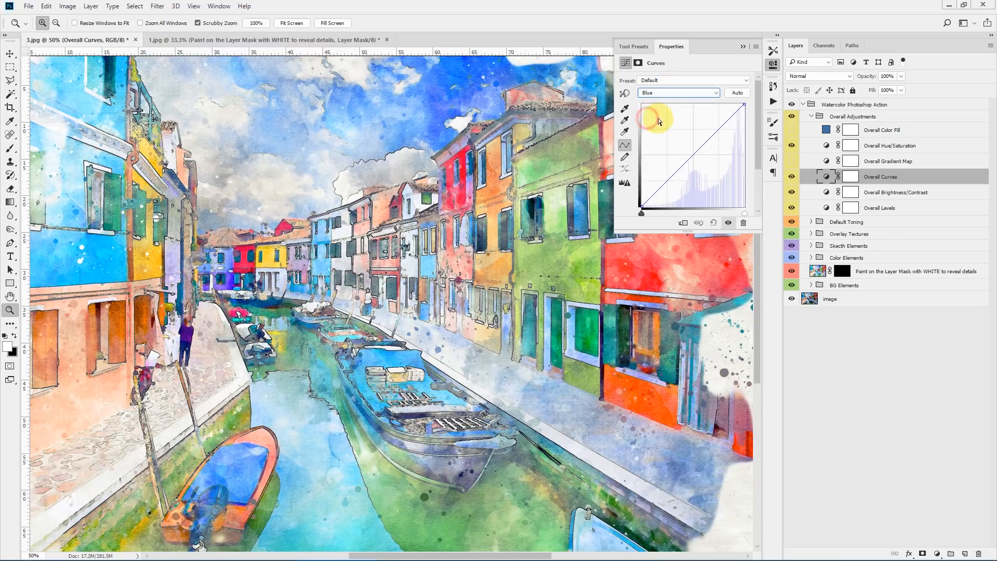
left_click(692, 156)
left_click_drag(714, 135, 719, 140)
left_click(664, 179)
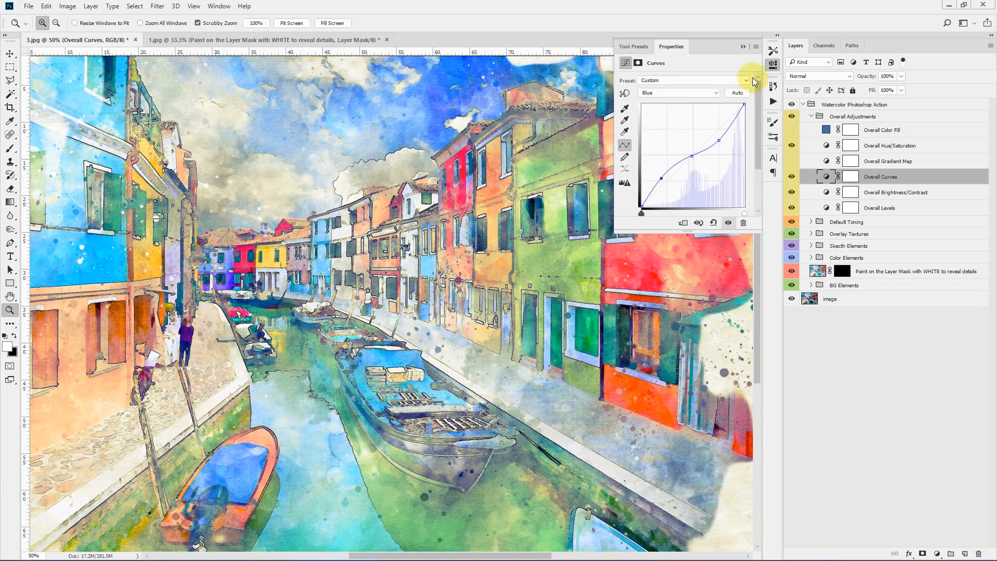
left_click(743, 46)
left_click(791, 177)
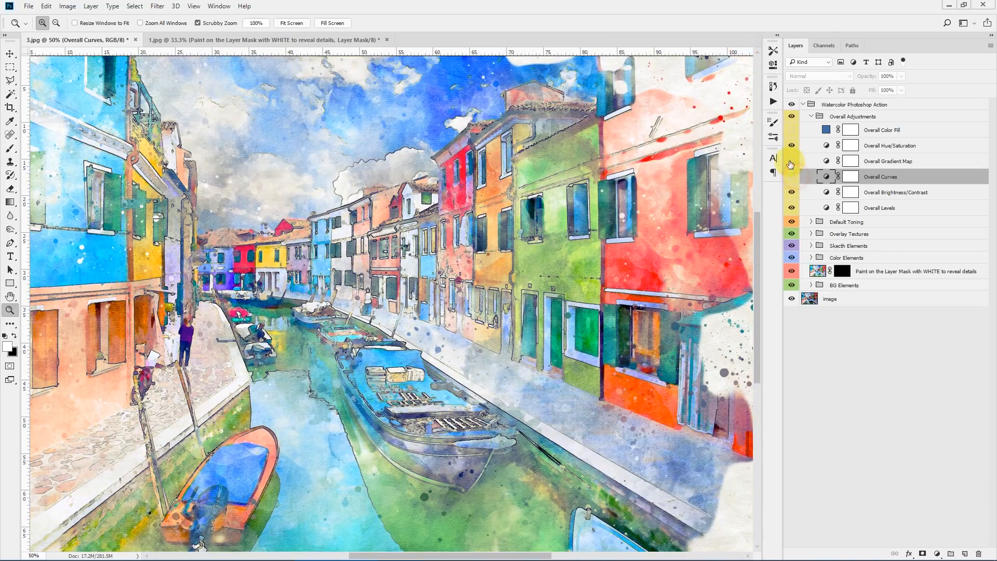
Preview the Overall Gradient Map with the Sepia-Blue 1 and Sepia-Selenium 2 presets, discard the gradient change and hide the layer
left_click(791, 161)
double_click(826, 161)
left_click(727, 83)
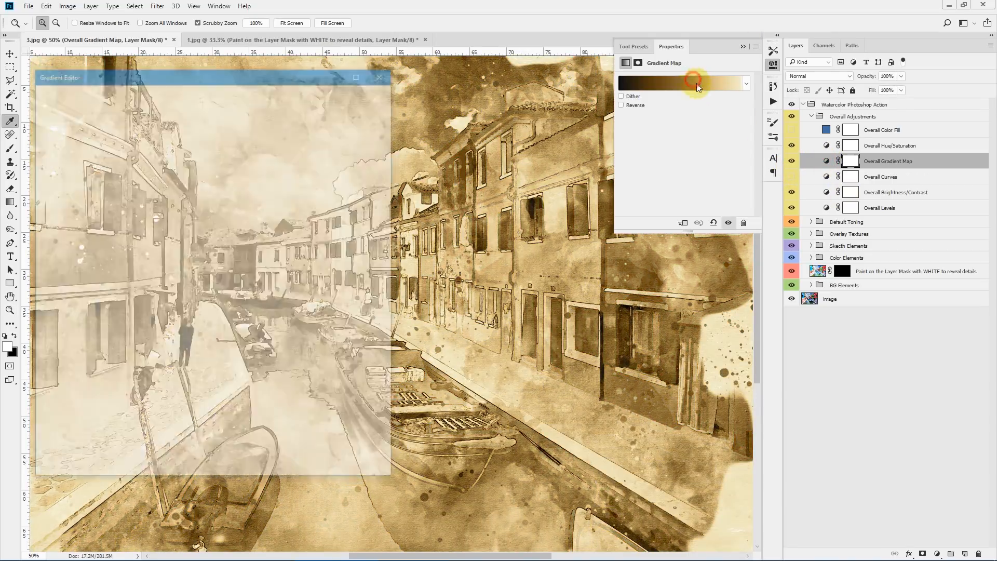
left_click_drag(232, 74, 814, 116)
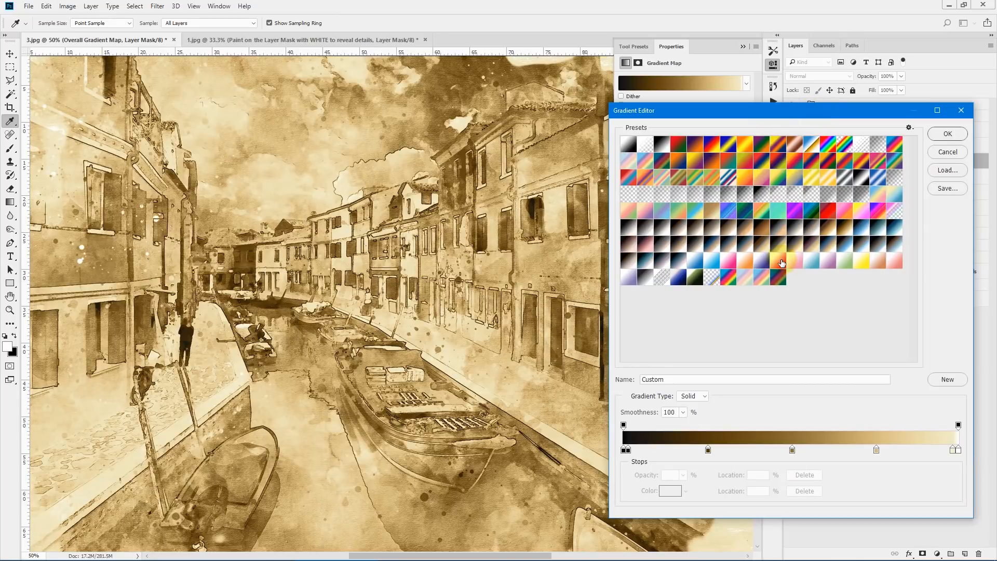
left_click(785, 248)
left_click(728, 248)
left_click(728, 248)
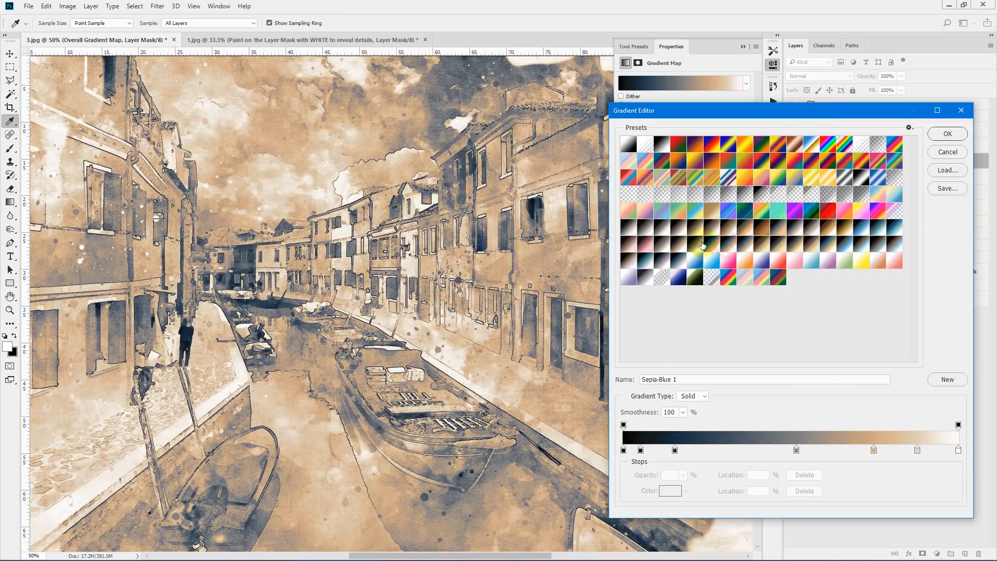
left_click(695, 246)
left_click(677, 246)
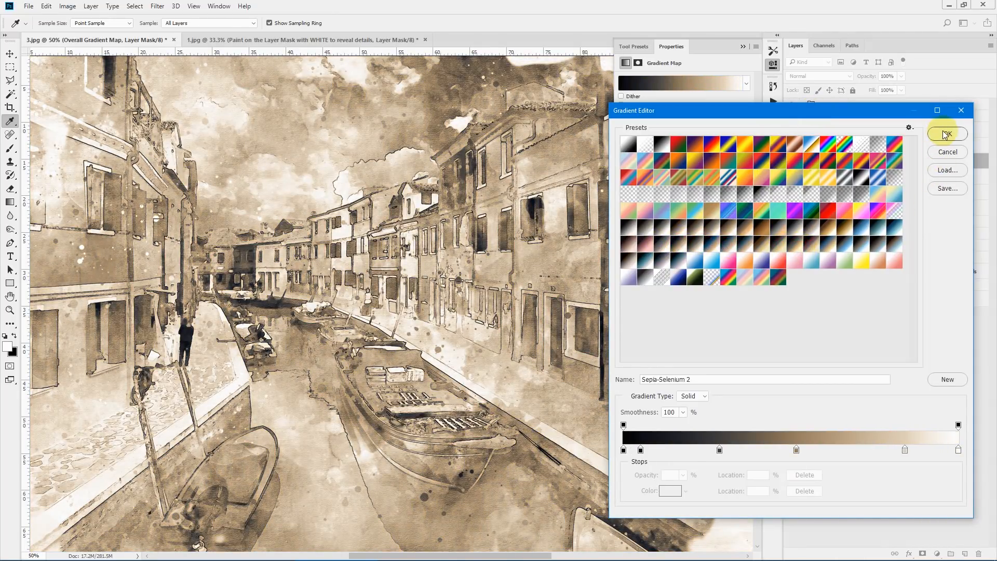
left_click(958, 112)
left_click(739, 46)
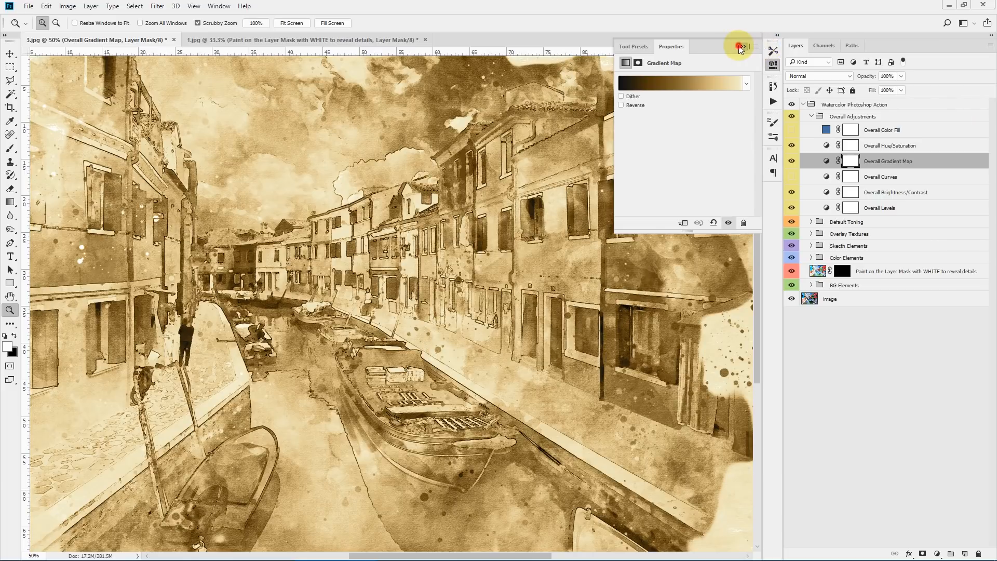
left_click(791, 161)
Try a hue of -27 and saturation of +6 in the Overall Hue/Saturation adjustment and hide that layer
left_click(827, 147)
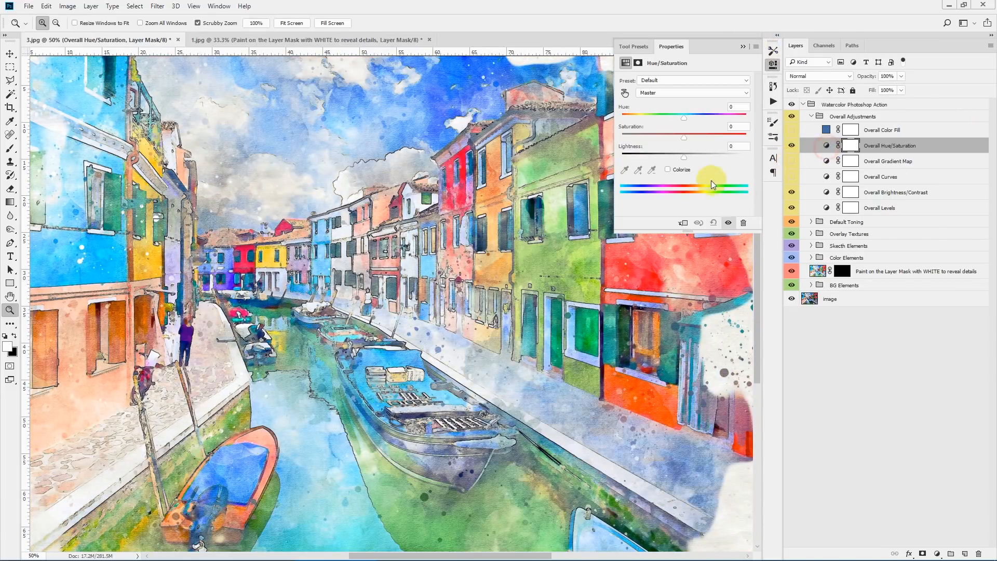
left_click_drag(684, 135, 667, 118)
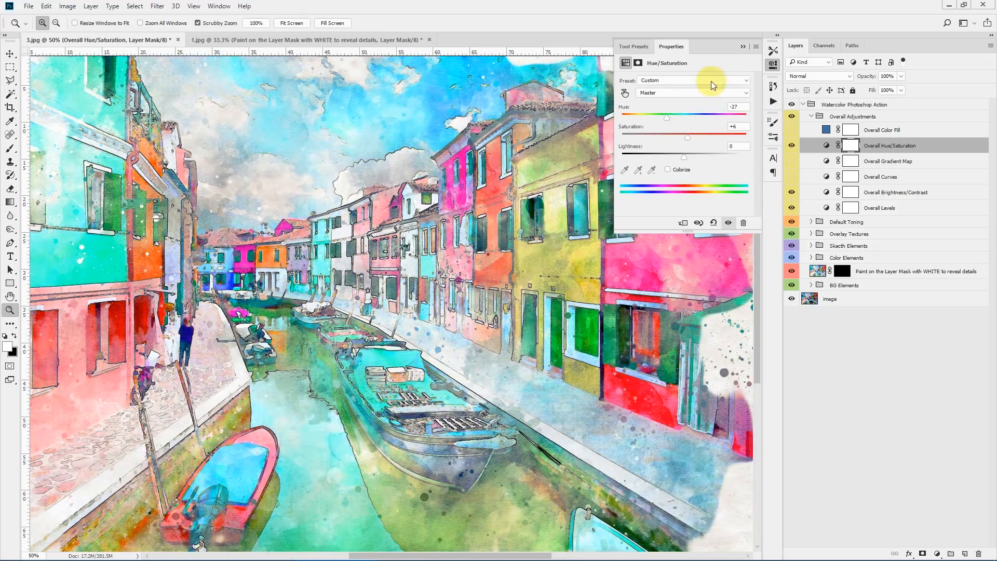
left_click(743, 47)
left_click(792, 146)
Preview the Overall Color Fill layer in purple 8c3ea9 and yellow a9a03e, discard the colour change and hide the layer
left_click(791, 130)
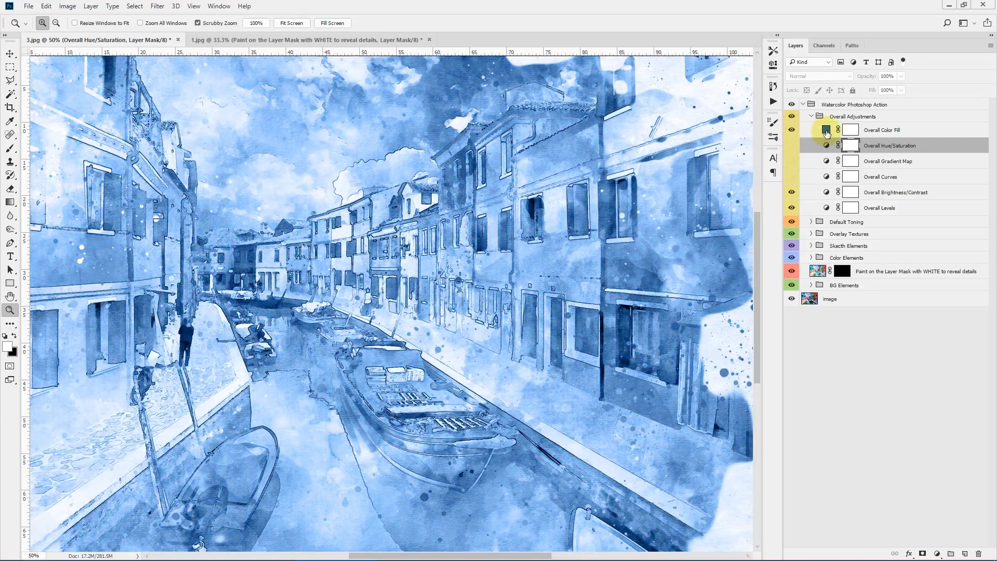
double_click(826, 129)
left_click(738, 191)
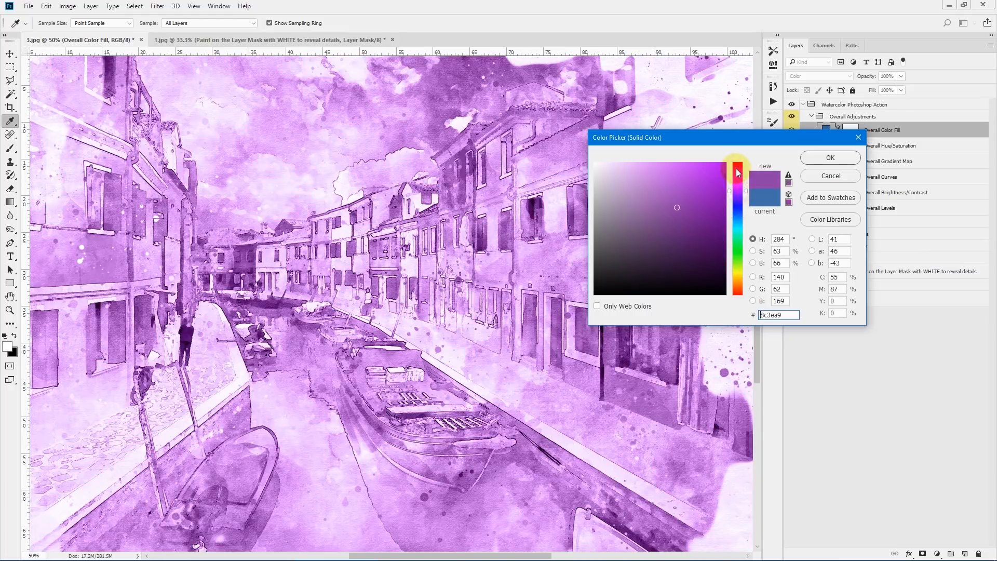
left_click_drag(738, 173, 744, 279)
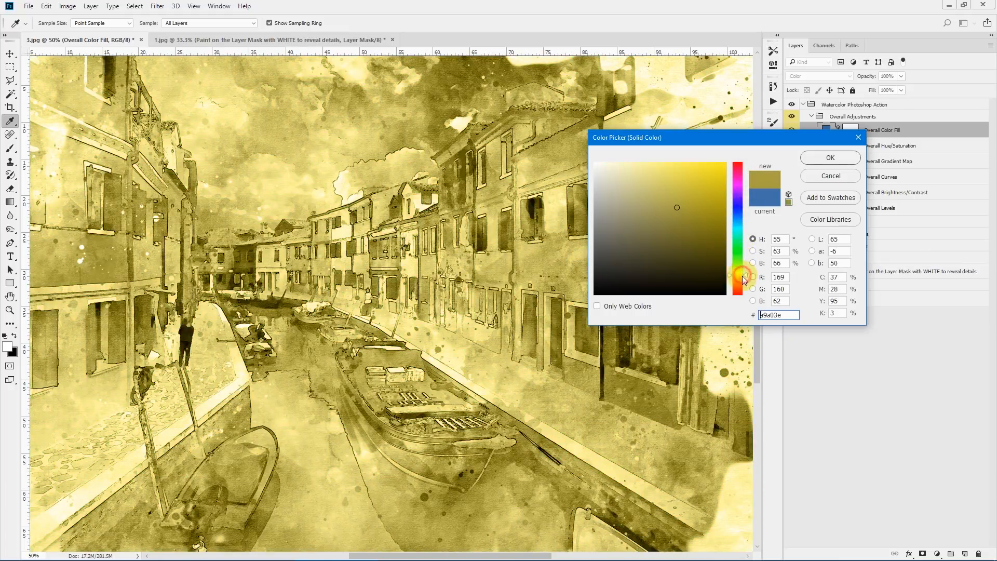
left_click(830, 176)
left_click(792, 129)
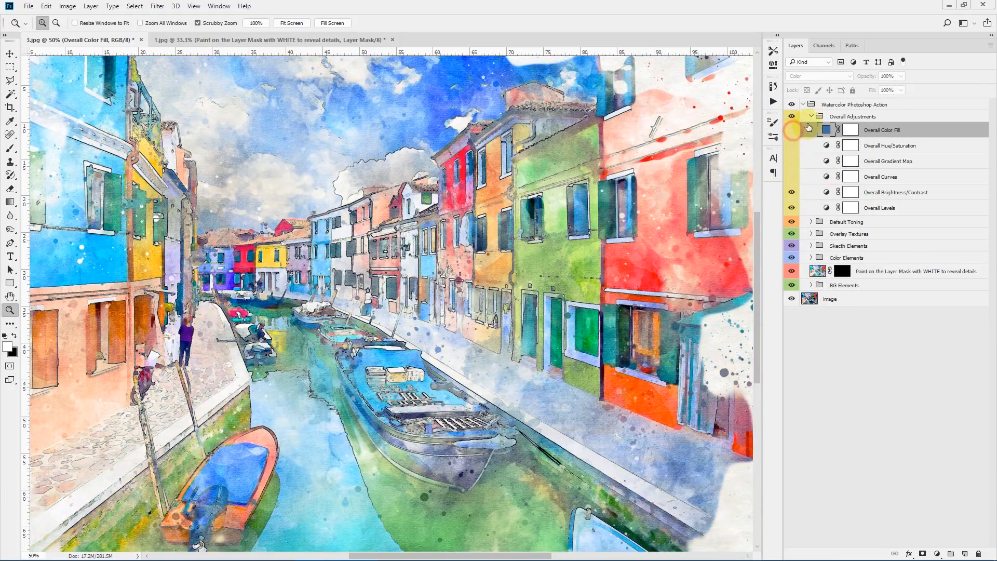
Collapse the Overall Adjustments group, fit the whole painting in view and select the Watercolor Photoshop Action group
left_click(811, 116)
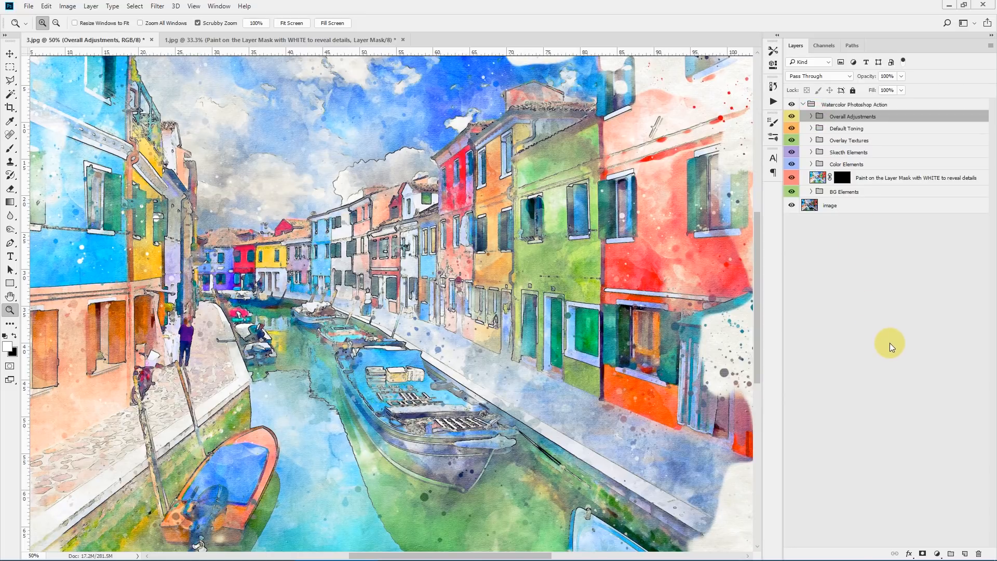
key("ctrl+0")
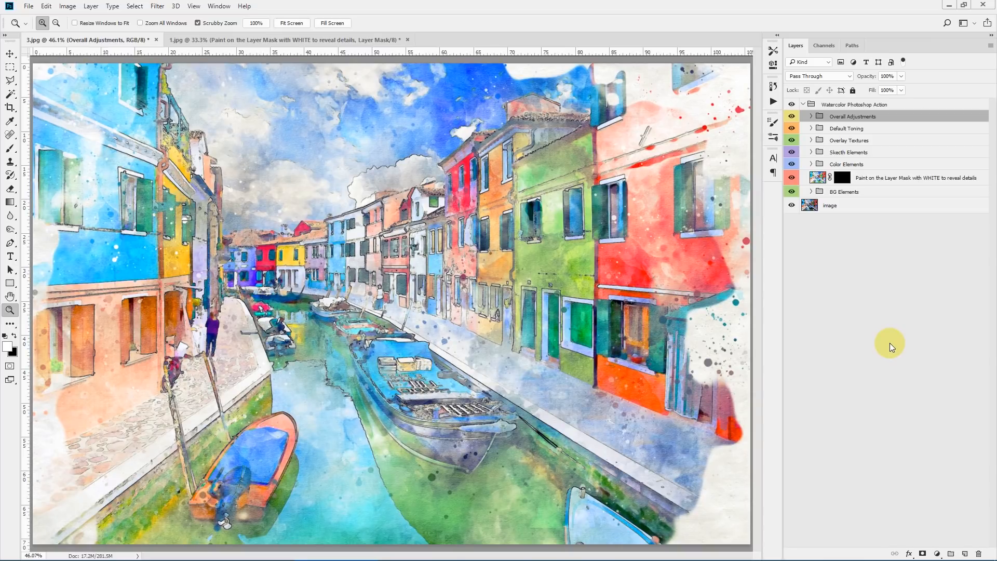
left_click(841, 106)
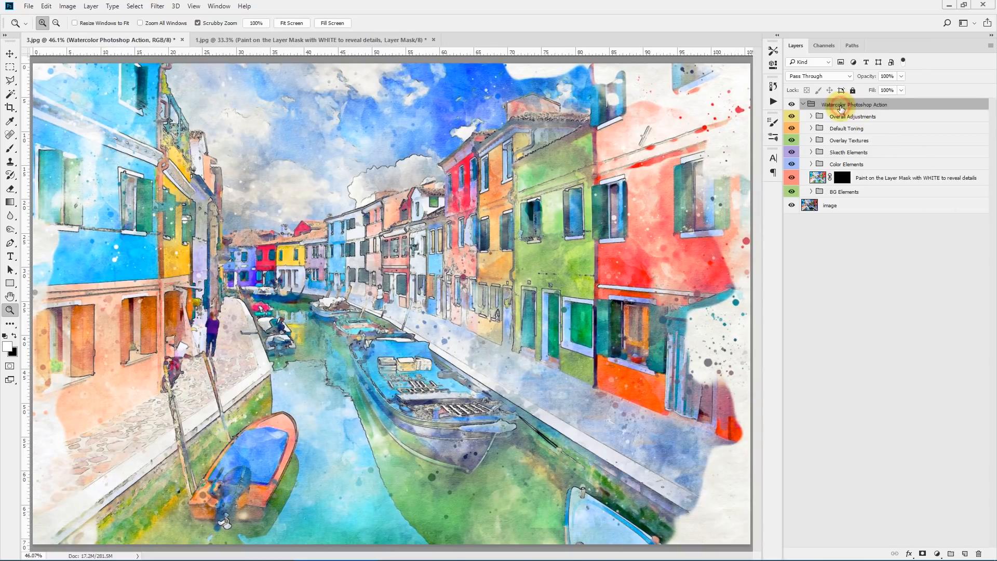